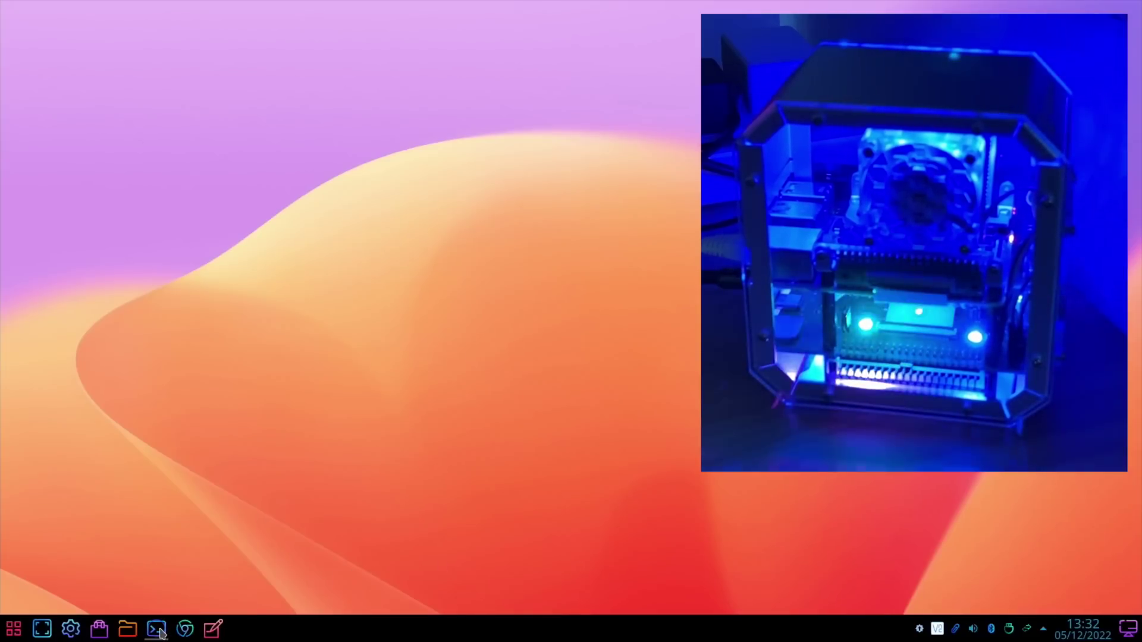
Open a terminal and run pironman -c to list the current Pironman fan and RGB settings.
left_click(159, 632)
type("pironman -c")
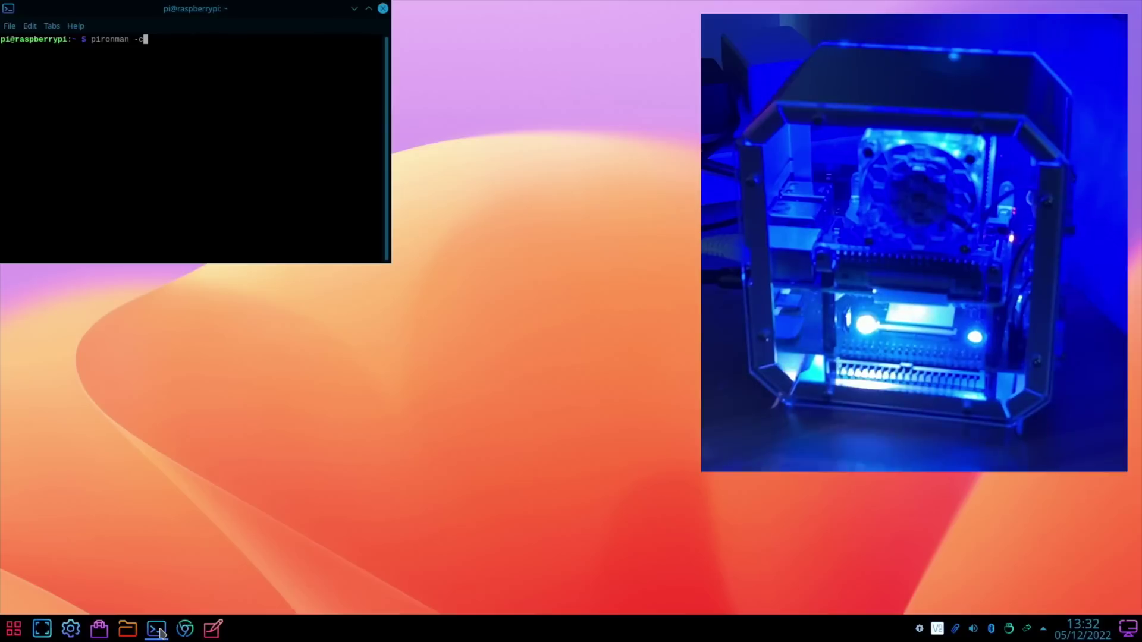
key("Return")
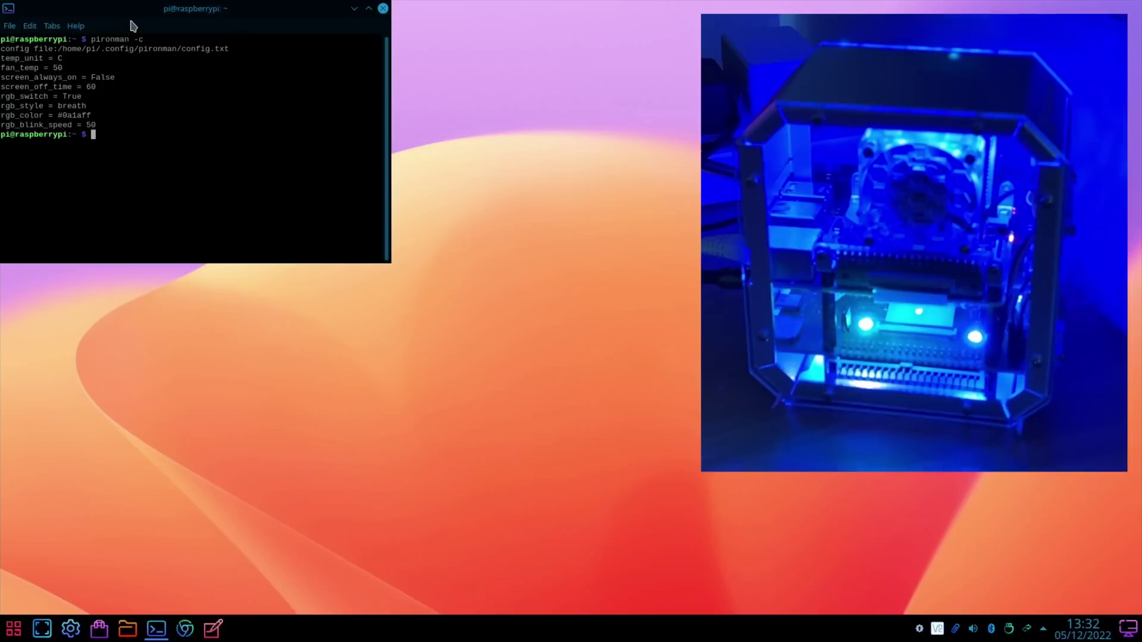
left_click_drag(132, 12, 329, 50)
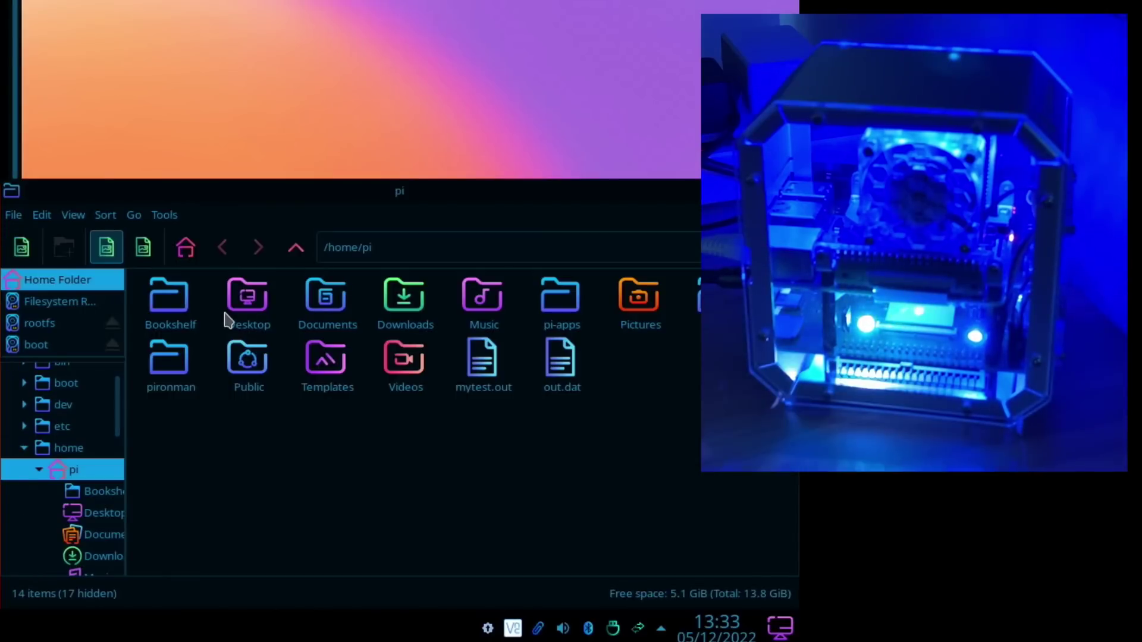
Show hidden files in the home folder and open .config/pironman/config.txt in the text editor.
left_click(72, 218)
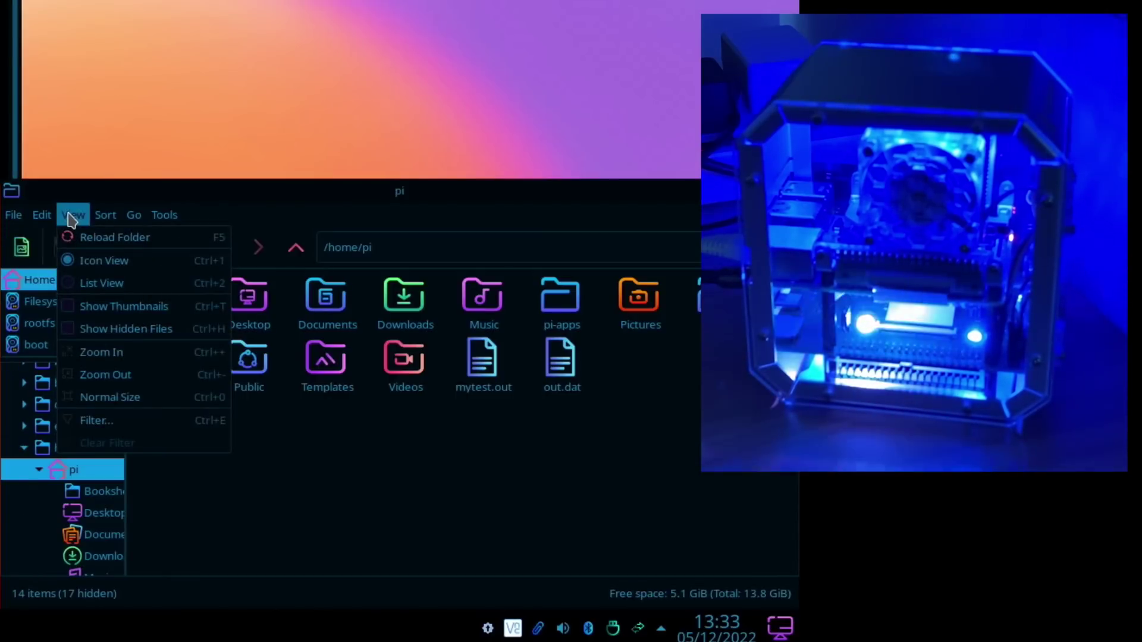
left_click(116, 329)
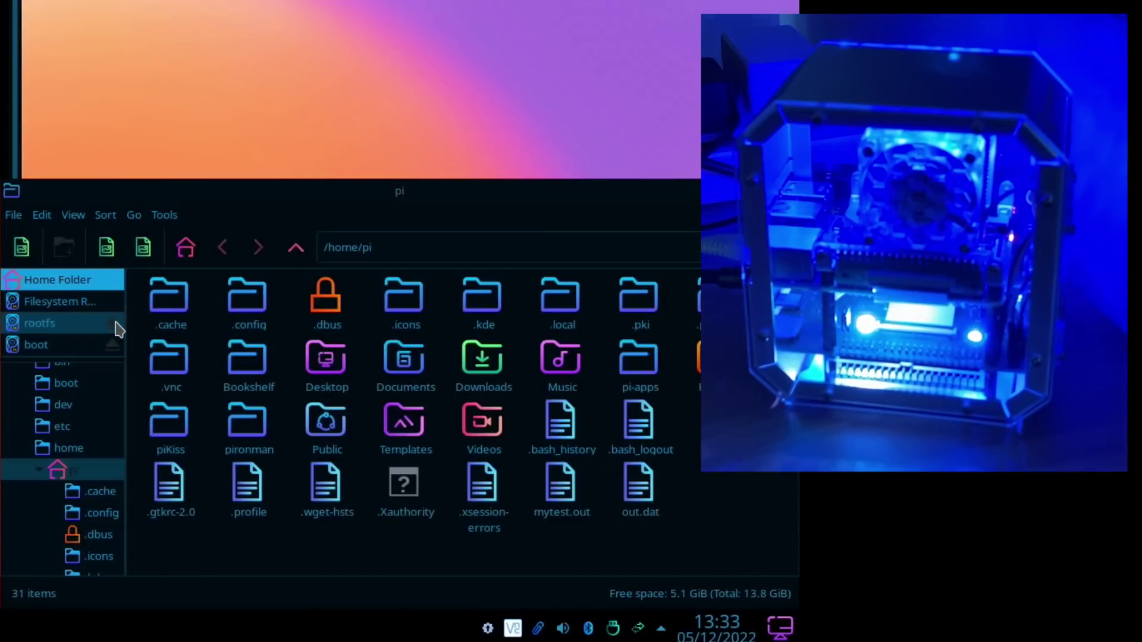
double_click(244, 302)
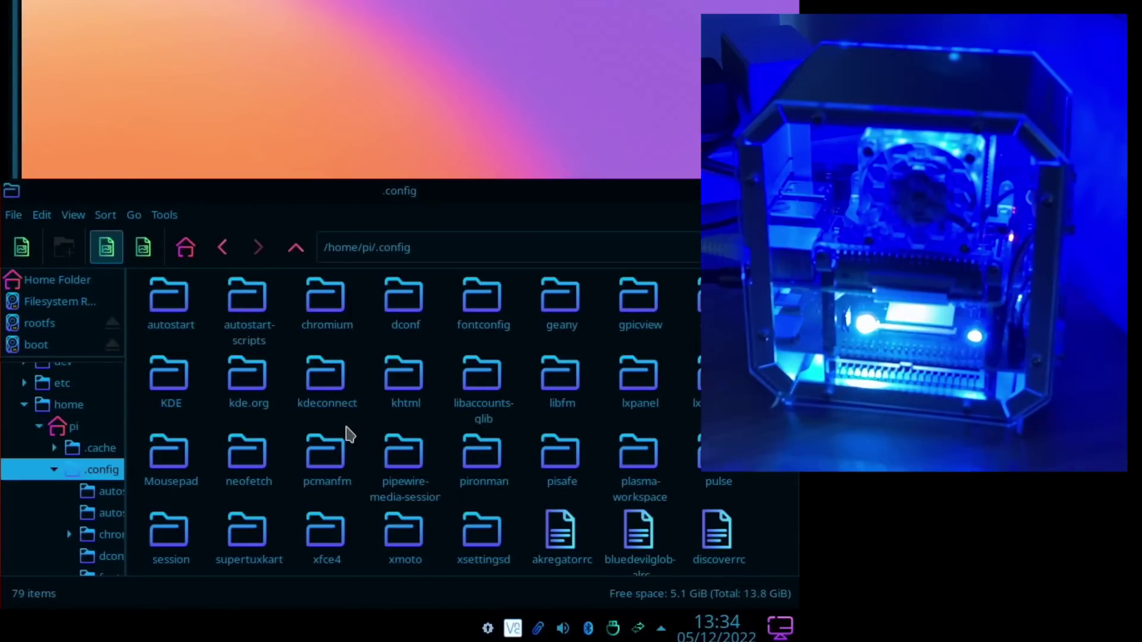
double_click(481, 451)
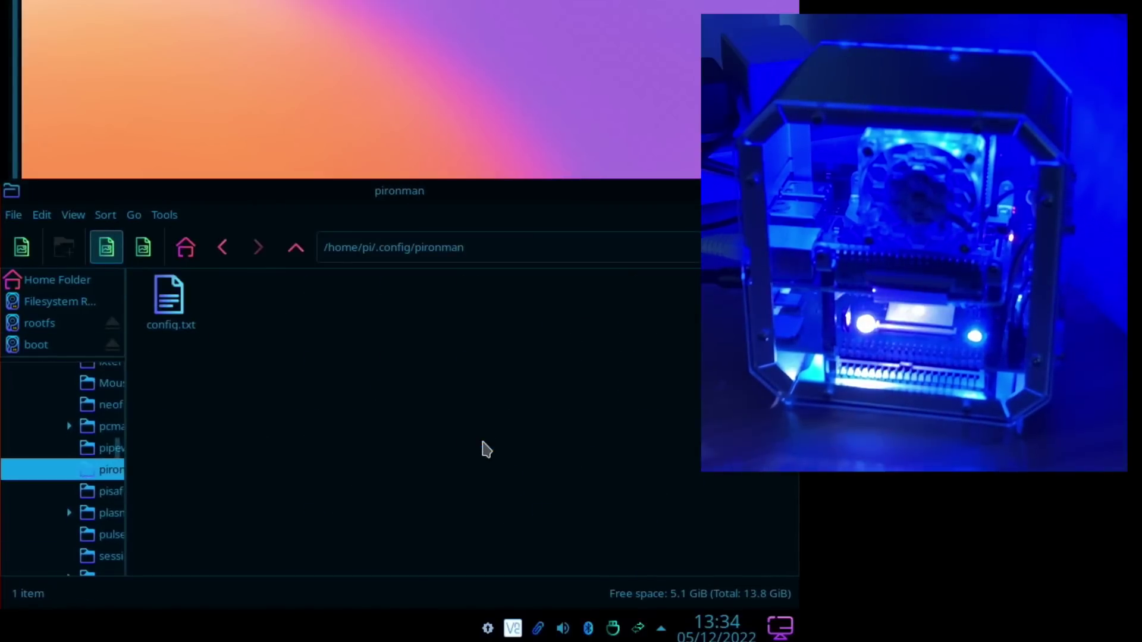
left_click(170, 310)
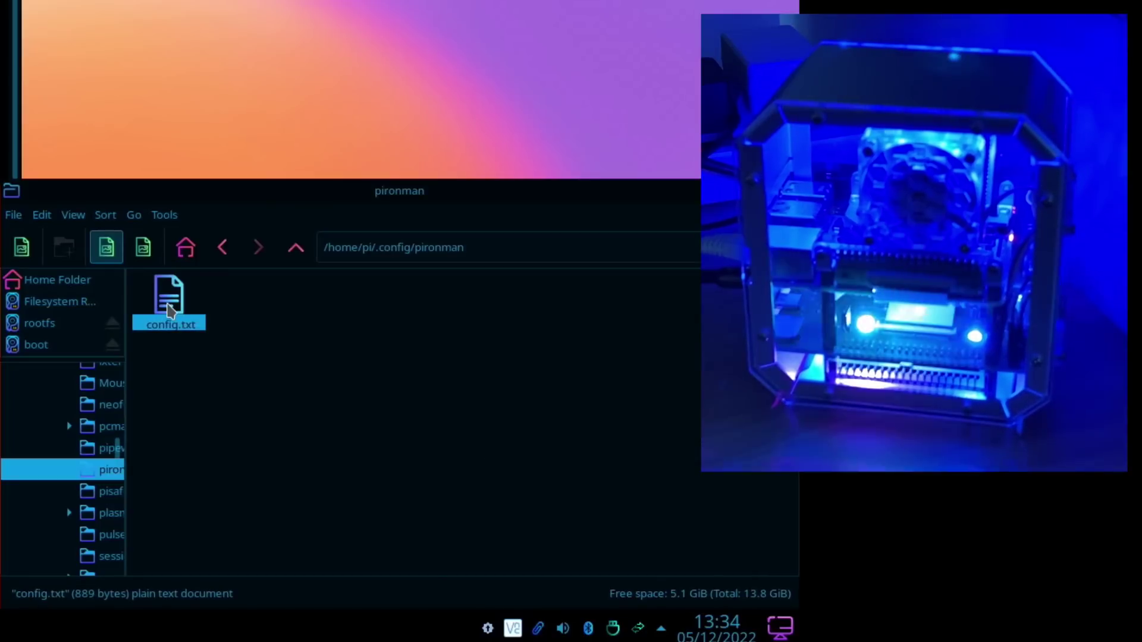
double_click(171, 310)
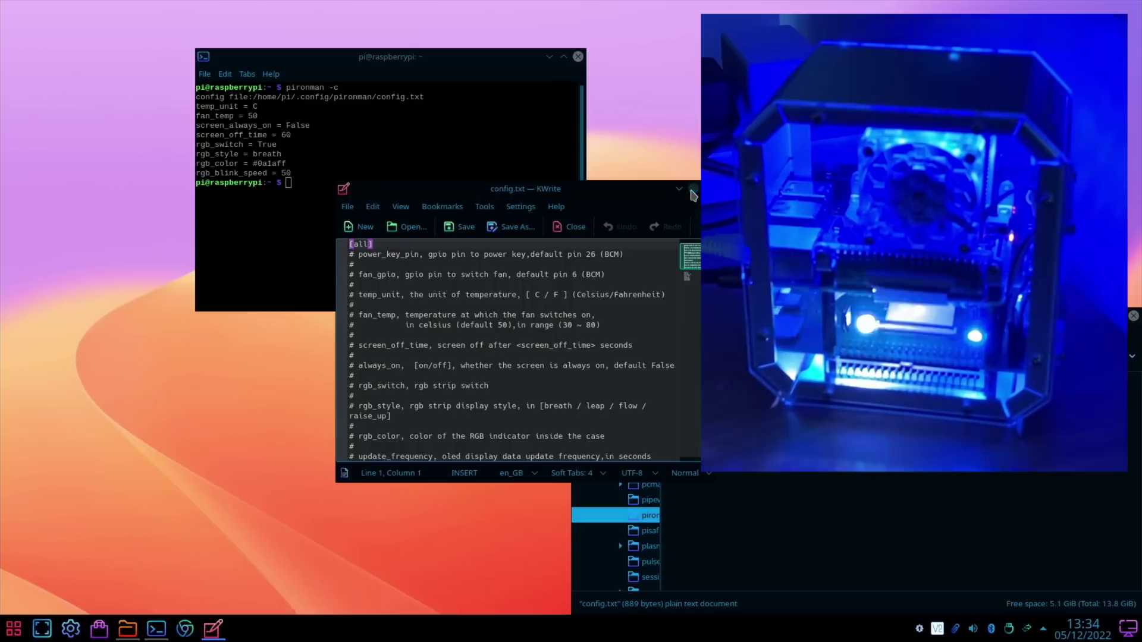
In the maximized editor, set fan_temp to 70 and screen_always_on to True, then save config.txt.
left_click(171, 11)
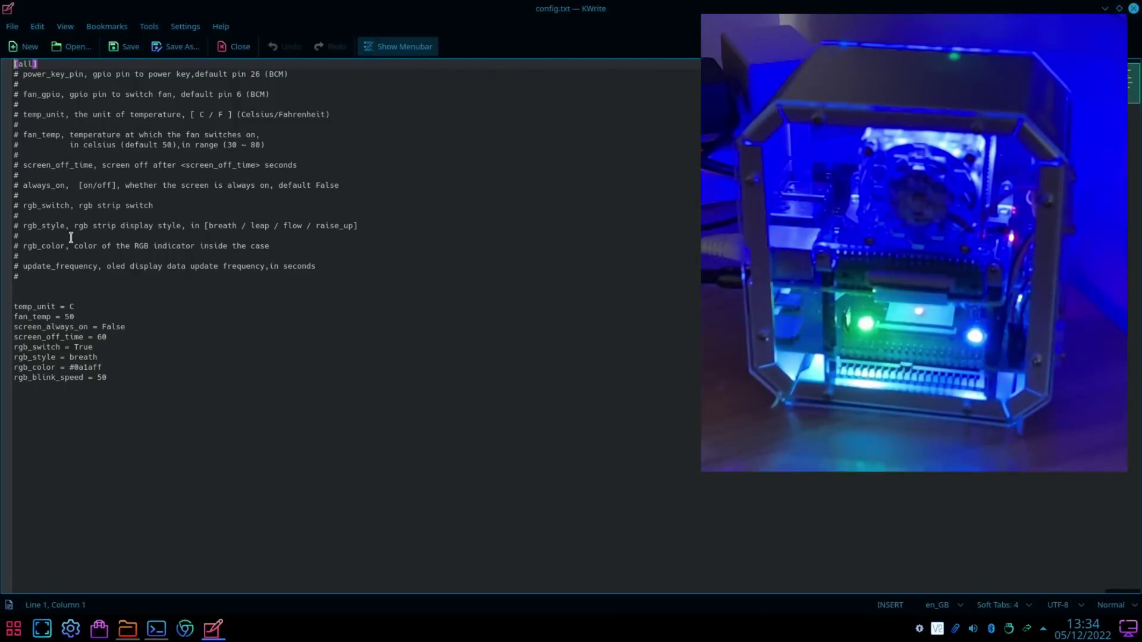
left_click(118, 379)
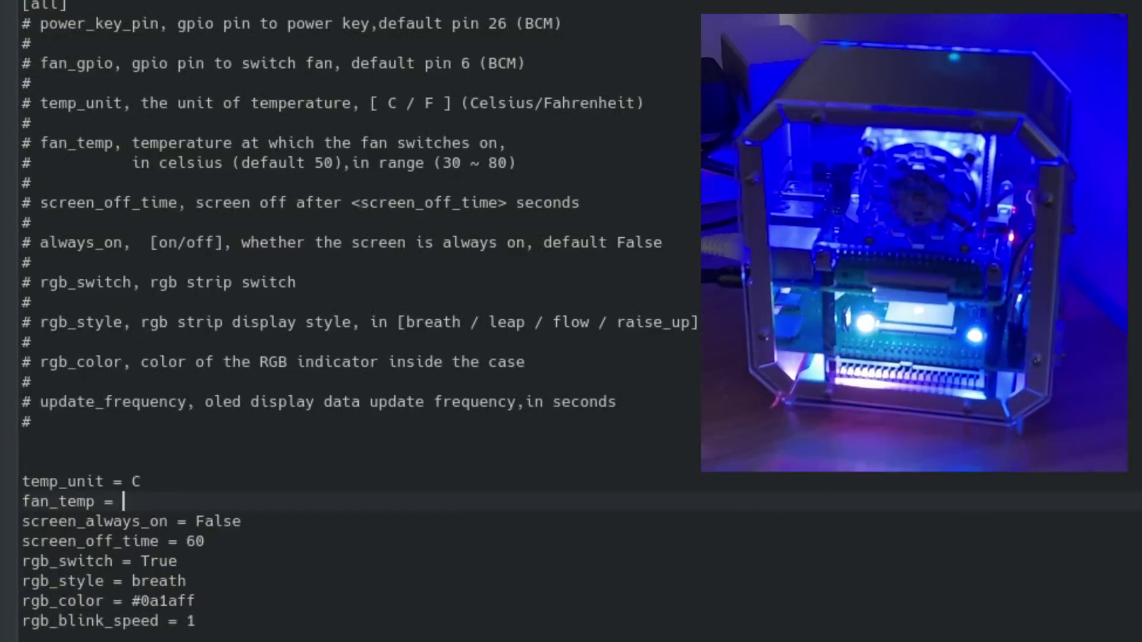
type("70")
left_click(253, 518)
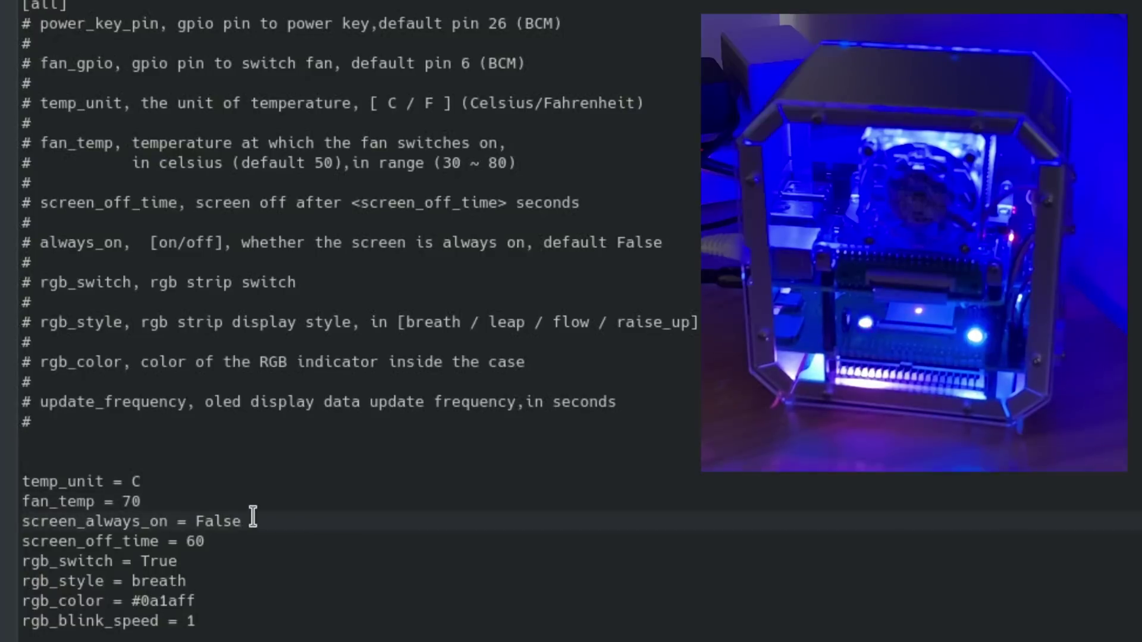
type("T")
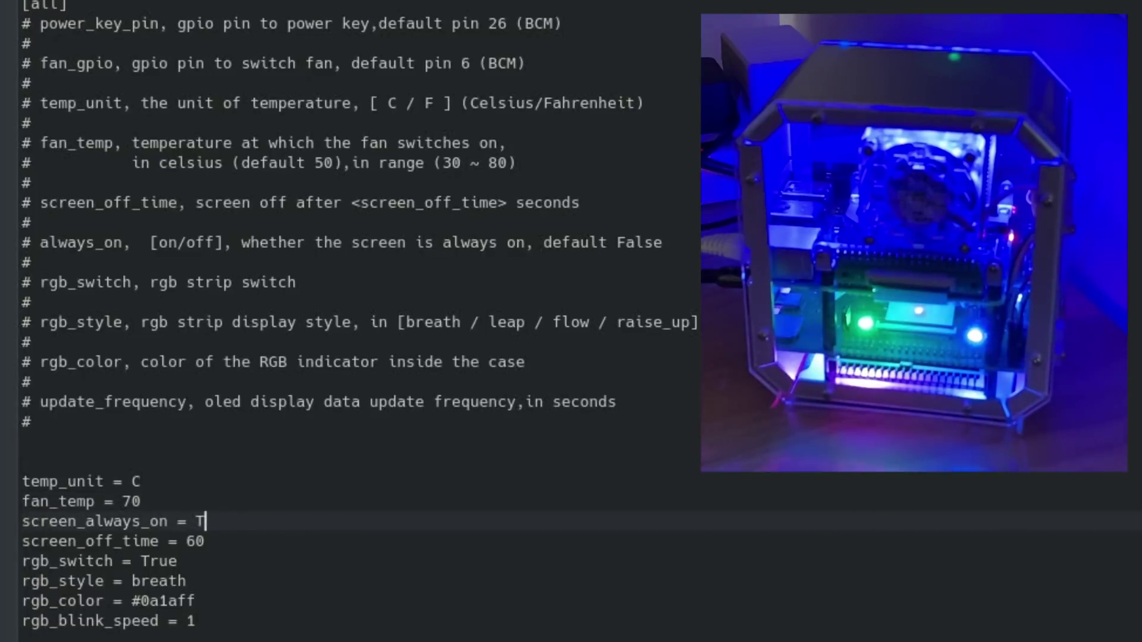
type("rue")
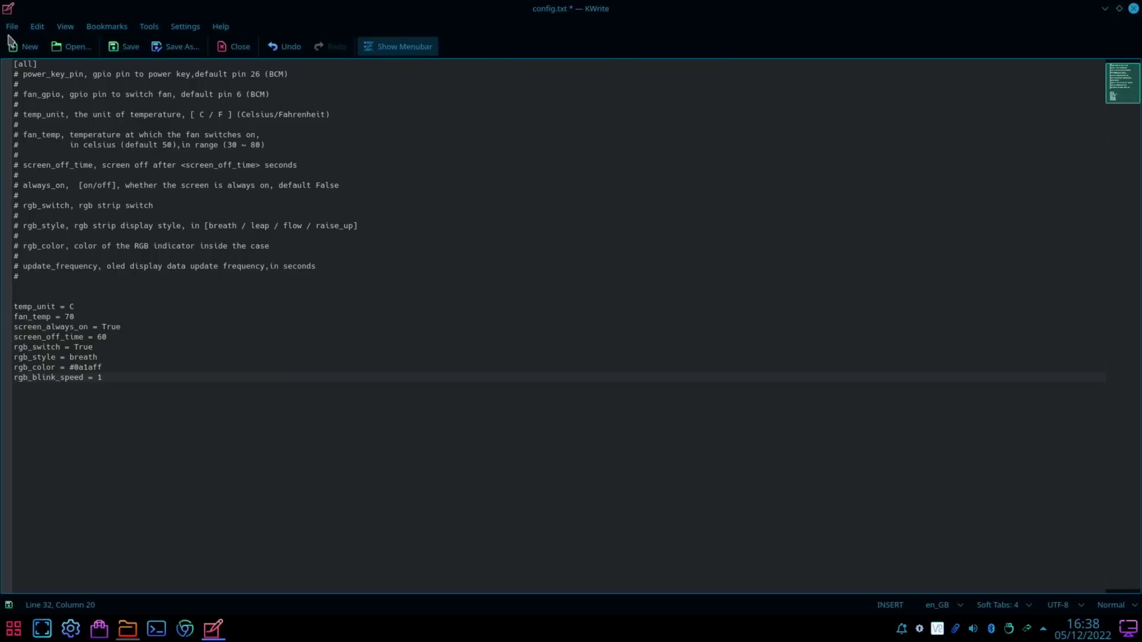
left_click(12, 26)
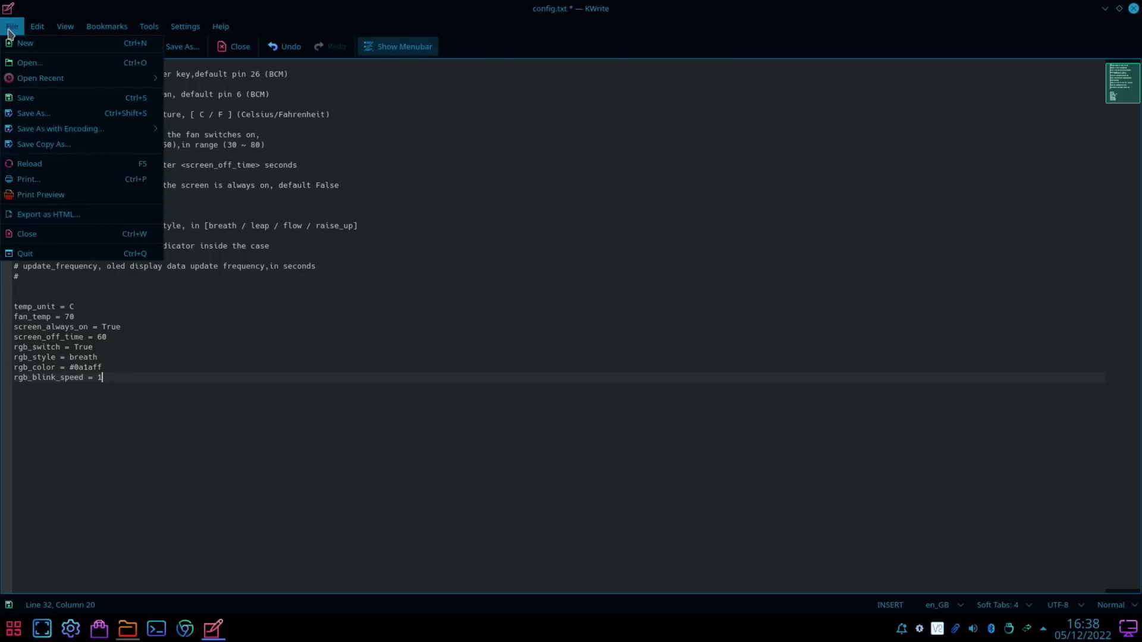
left_click(30, 100)
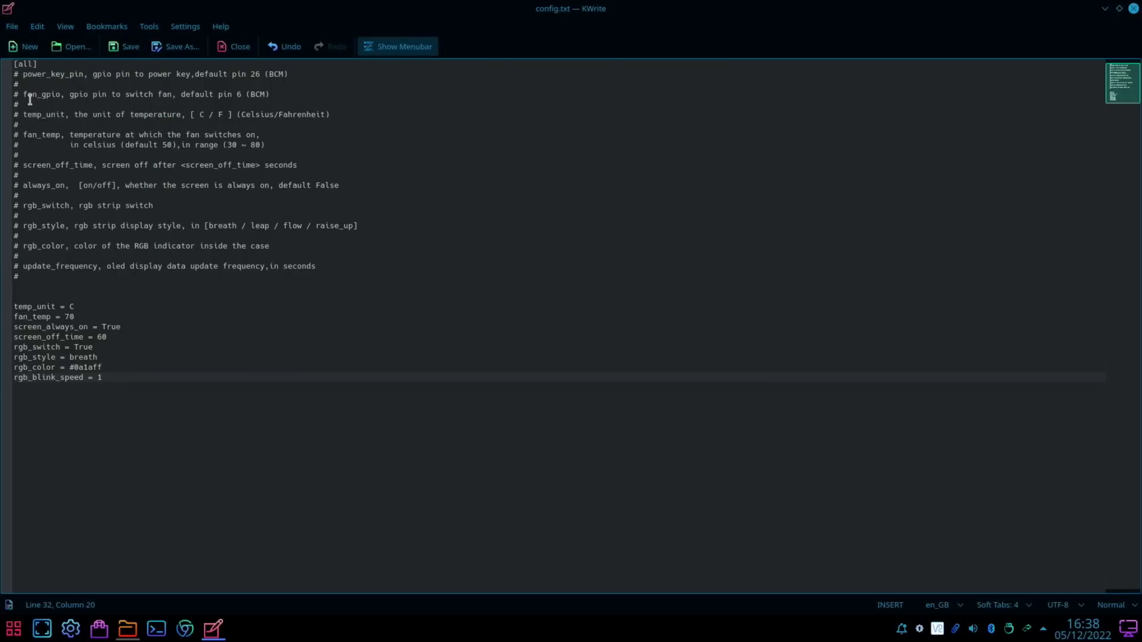
Open the application launcher to reach the restart option.
left_click(13, 629)
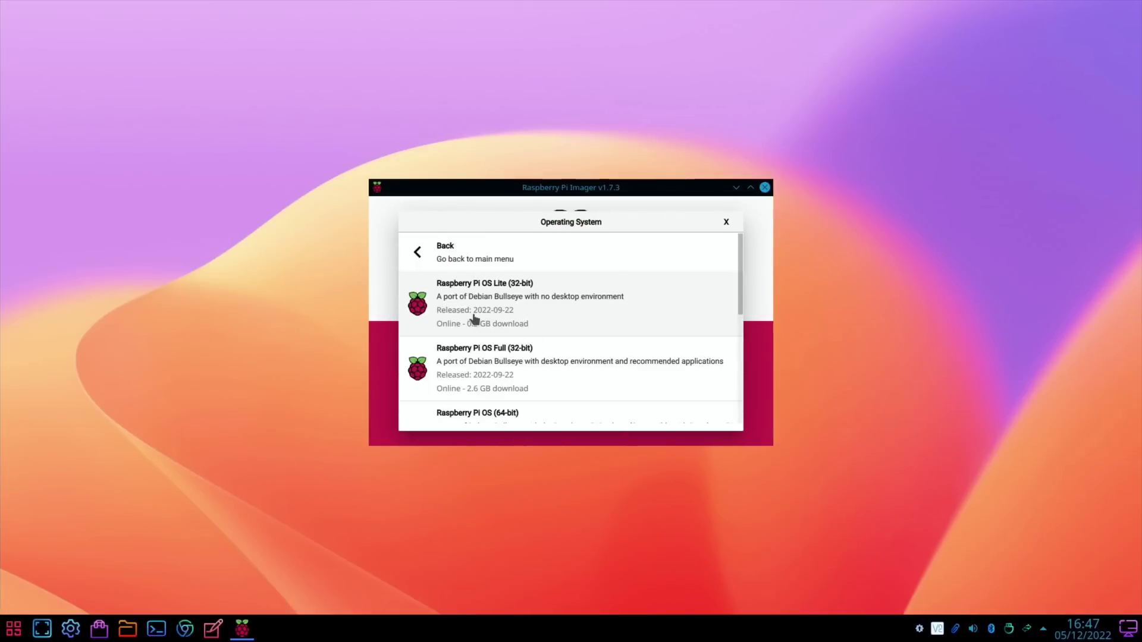
Write Raspberry Pi OS (64-bit) to the KINGSTON SSD, confirming the drive erase.
scroll(475, 320, "down", 2)
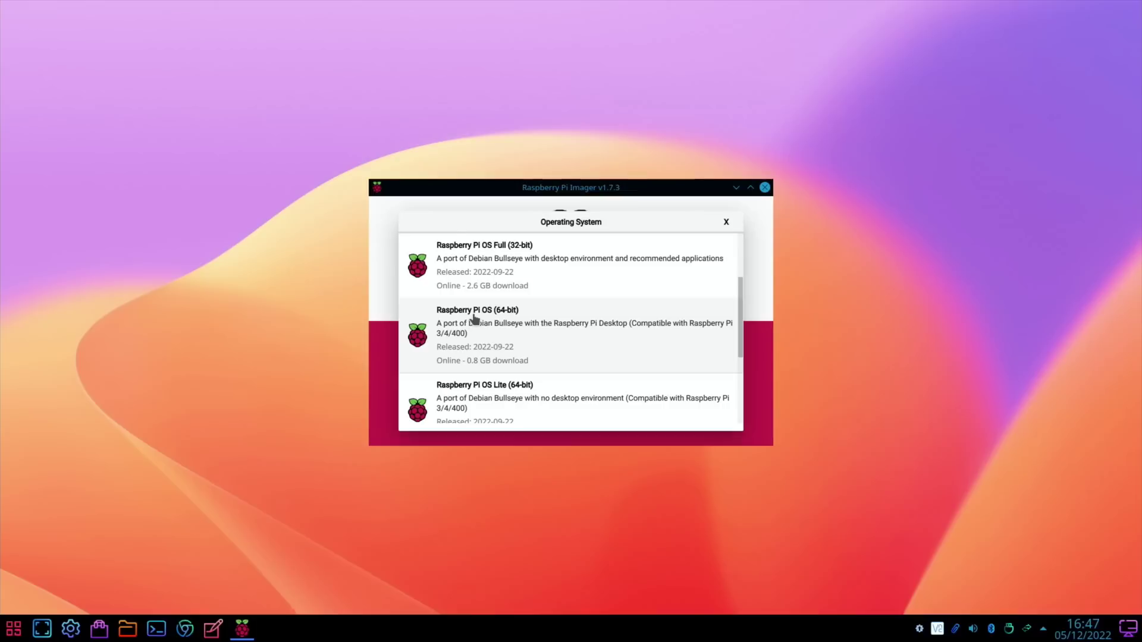
left_click(475, 319)
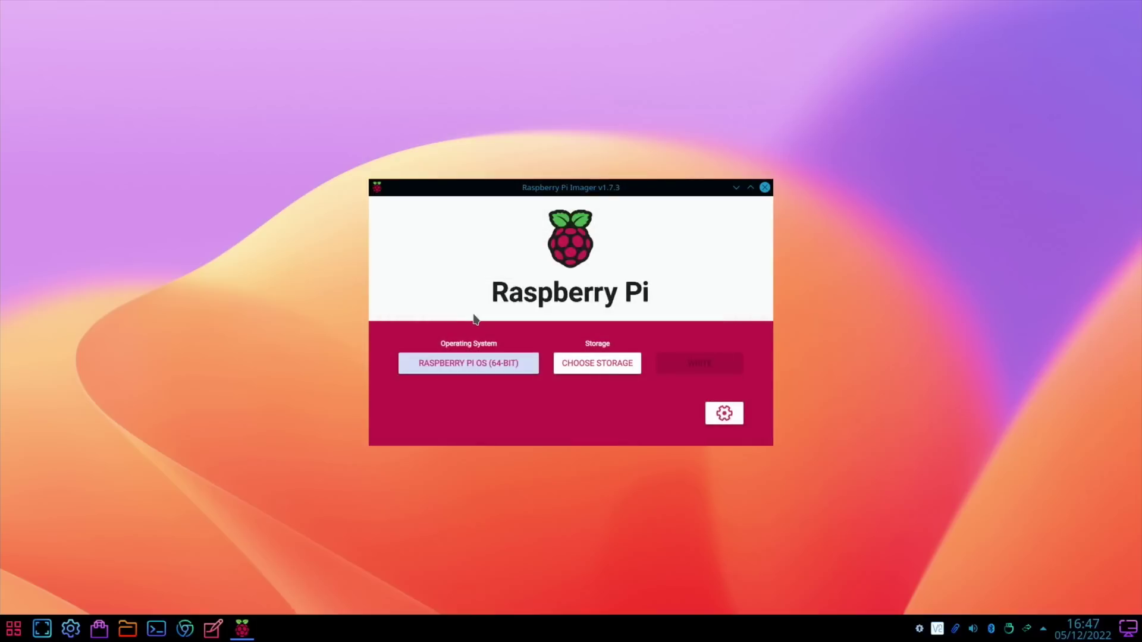
left_click(593, 375)
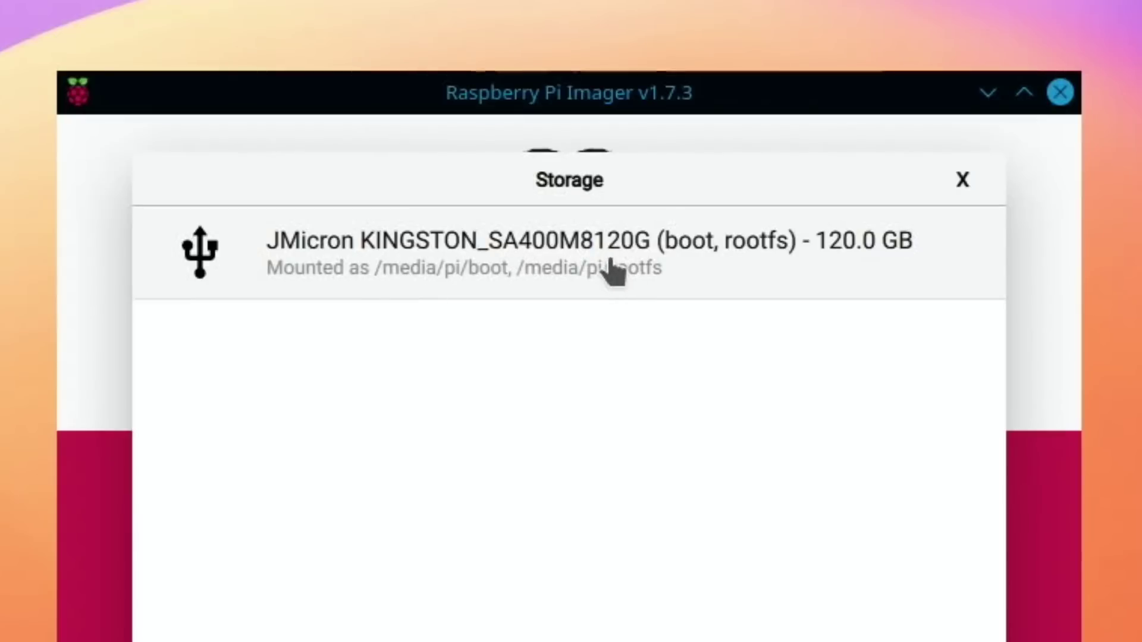
left_click(609, 265)
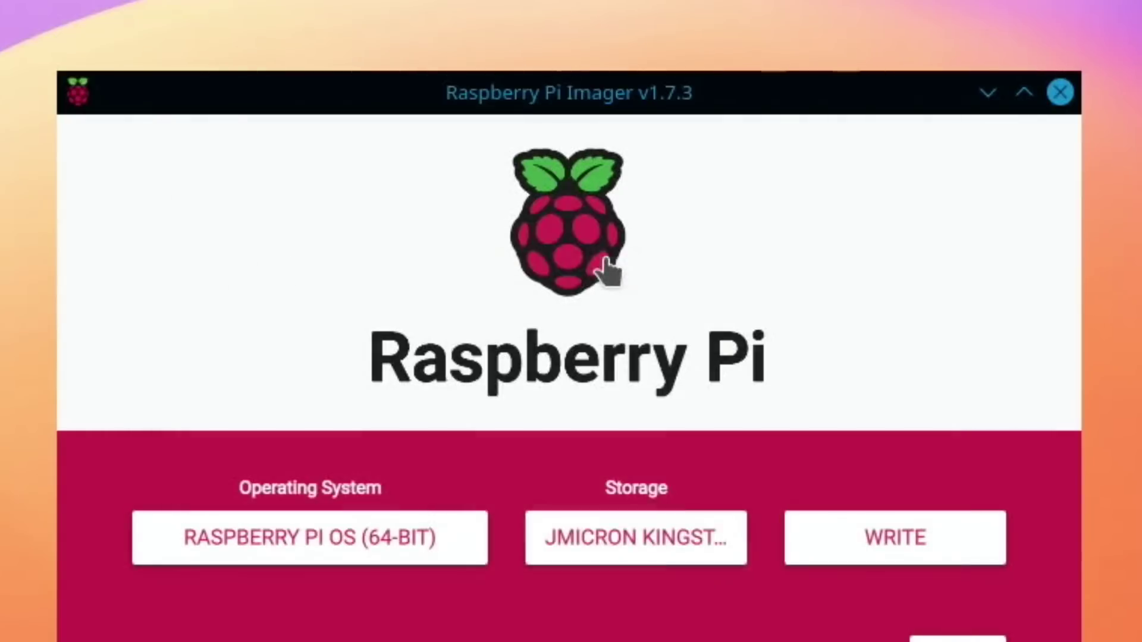
left_click(873, 559)
left_click(588, 538)
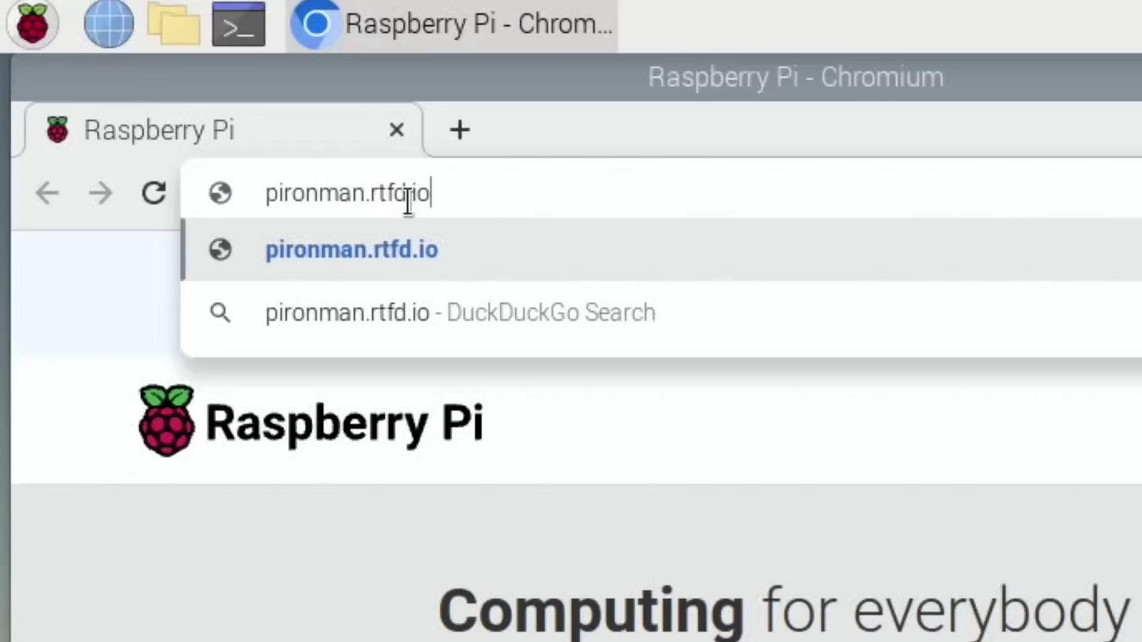
Open the pironman.rtfd.io '5. Set up the Pironman' page and copy its nano /boot/config.txt command.
left_click(396, 245)
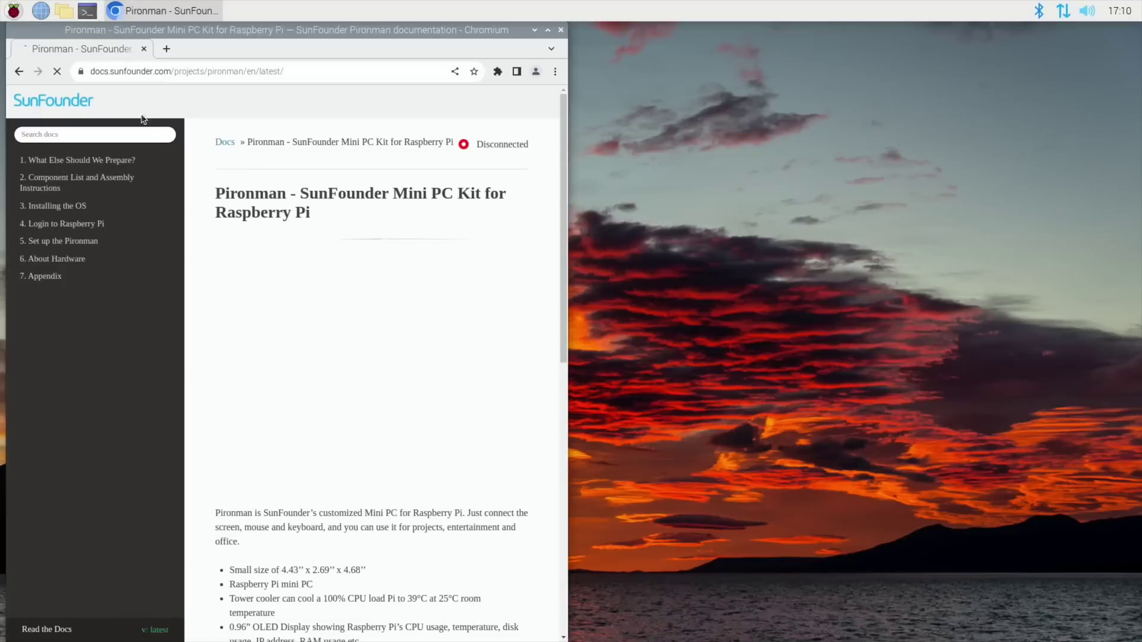
left_click(75, 245)
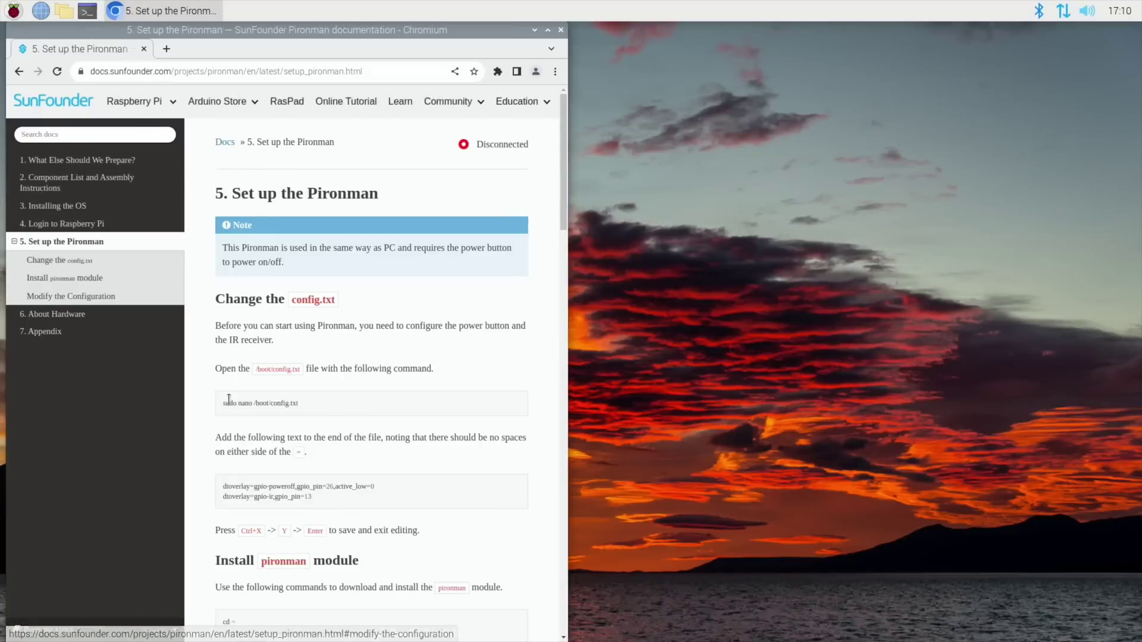
right_click(295, 404)
left_click(304, 411)
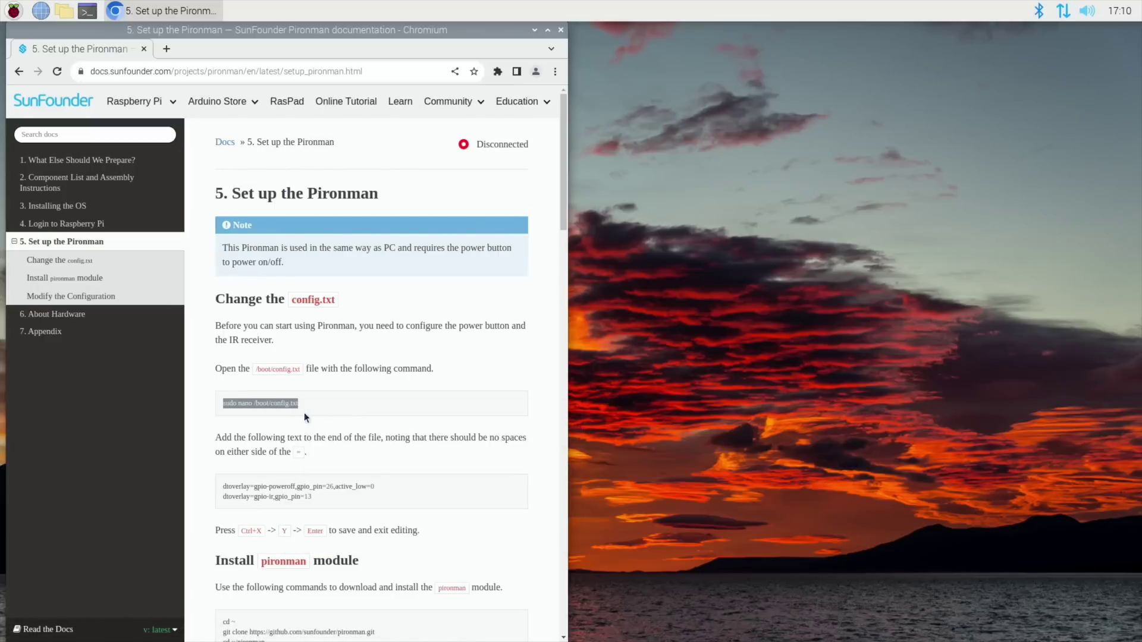
Open a new terminal and run the pasted nano /boot/config.txt command.
key("ctrl+alt+t")
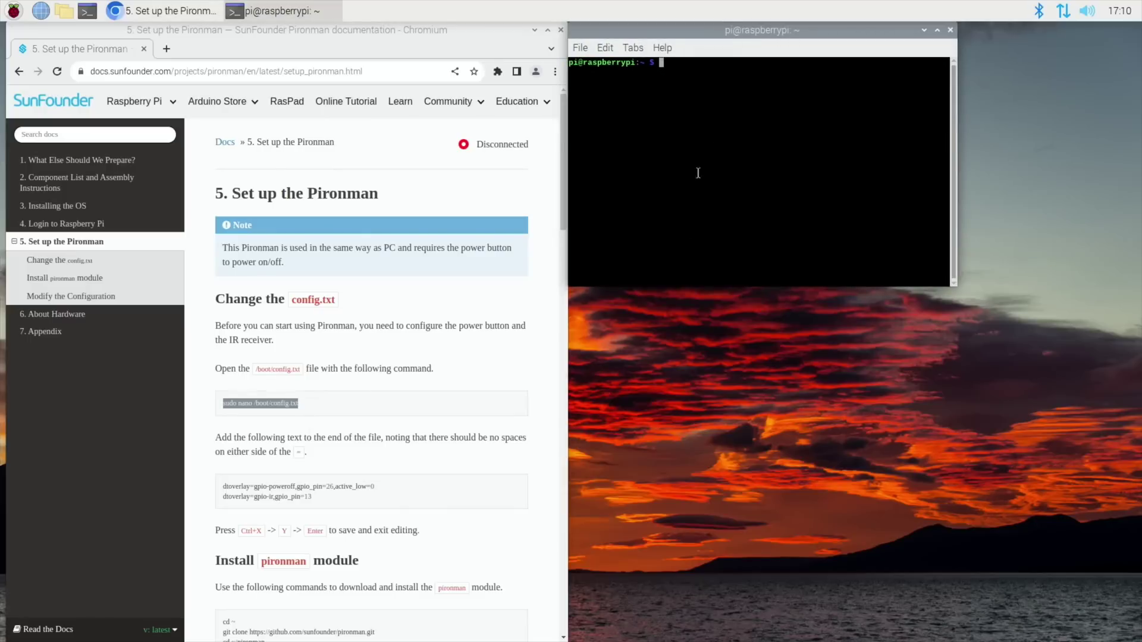
right_click(699, 139)
left_click(730, 197)
key("Return")
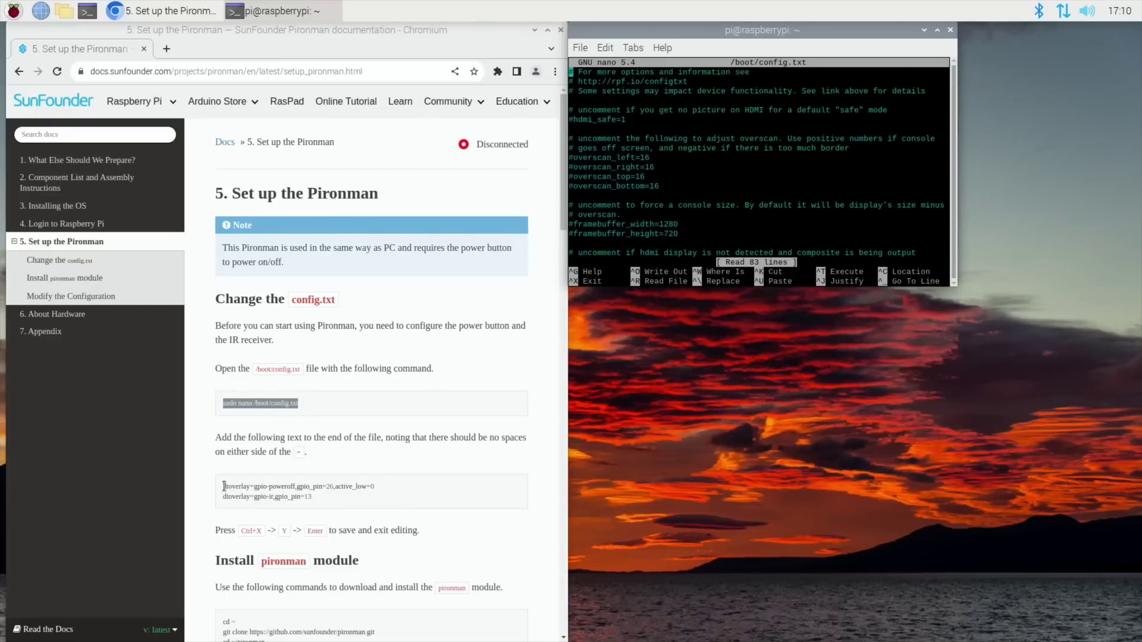
Copy the two dtoverlay lines from the docs and paste them under the last [all] in config.txt.
left_click_drag(224, 486, 266, 492)
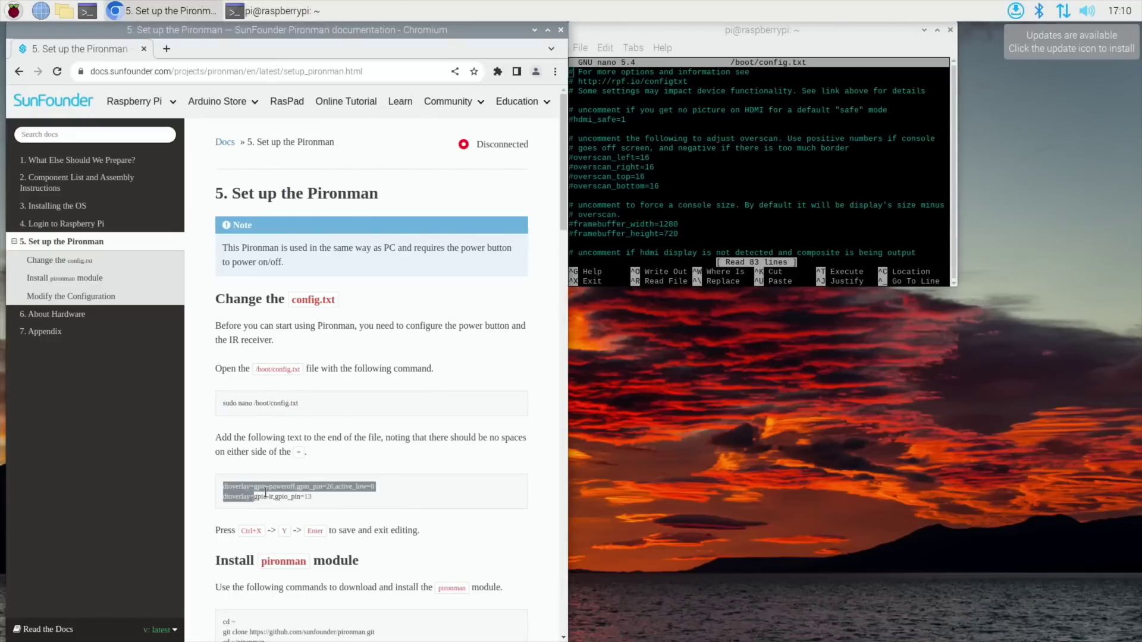
right_click(321, 499)
left_click(319, 503)
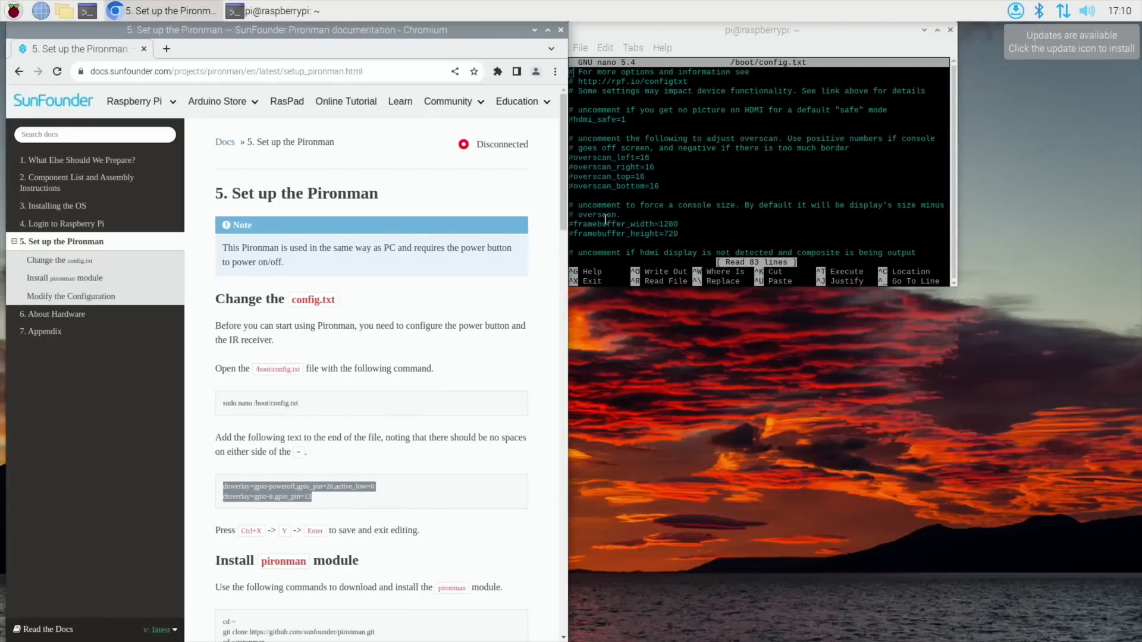
scroll(607, 216, "down", 15)
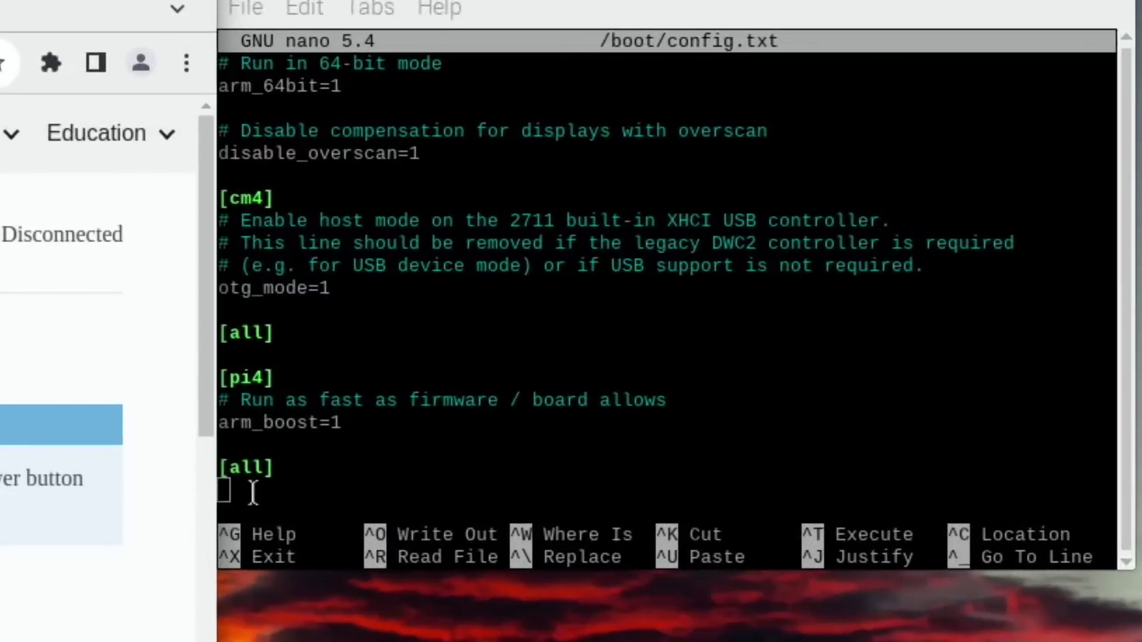
right_click(252, 491)
left_click(315, 637)
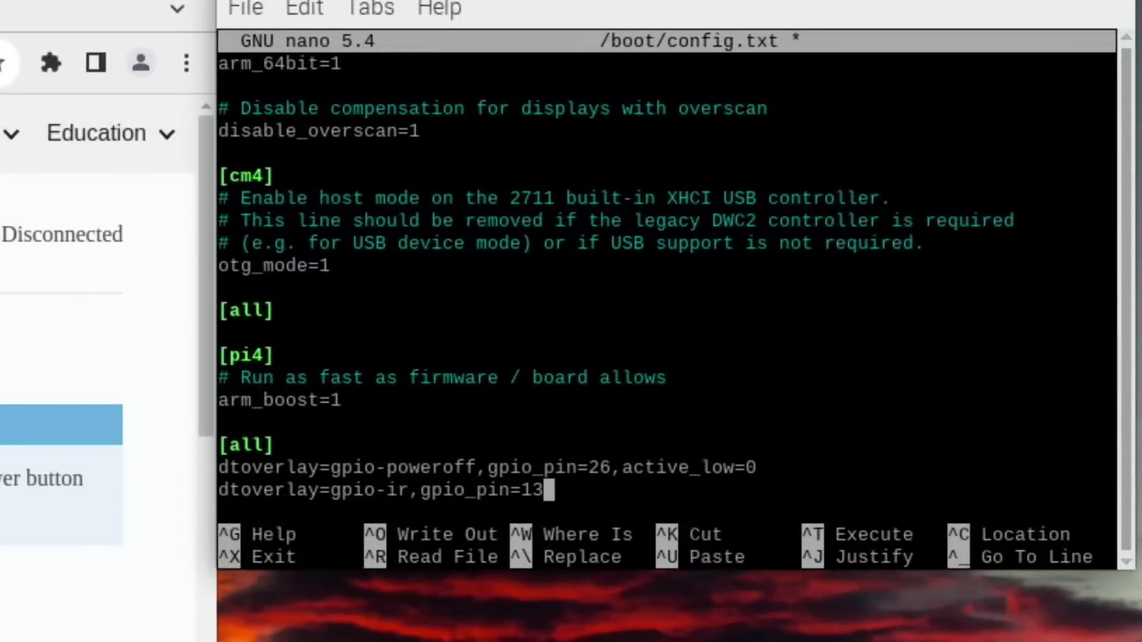
Save /boot/config.txt under its existing name and exit nano.
key("ctrl+x")
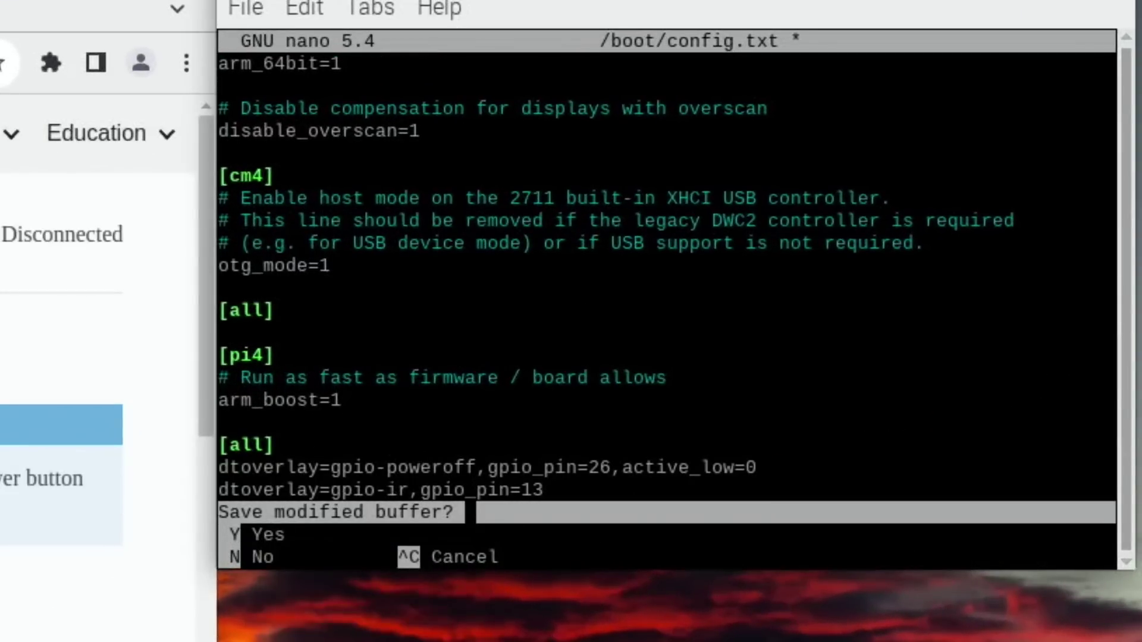
key("y")
key("Return")
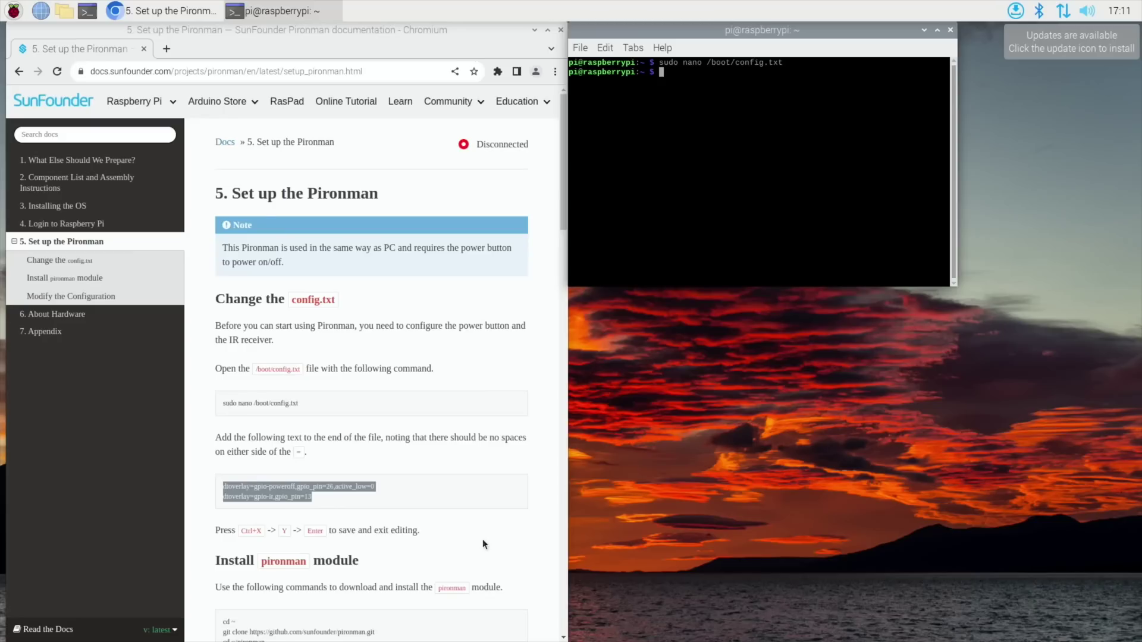
Copy the pironman install commands from the documentation and run them in the terminal.
scroll(483, 538, "down", 5)
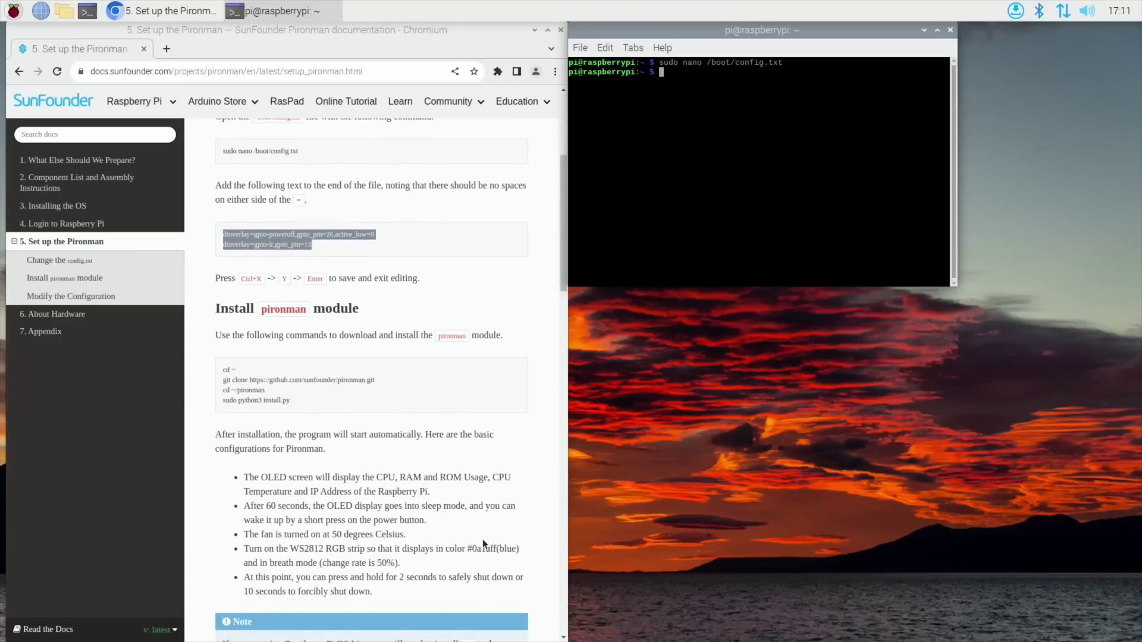
left_click(483, 539)
scroll(483, 539, "down", 2)
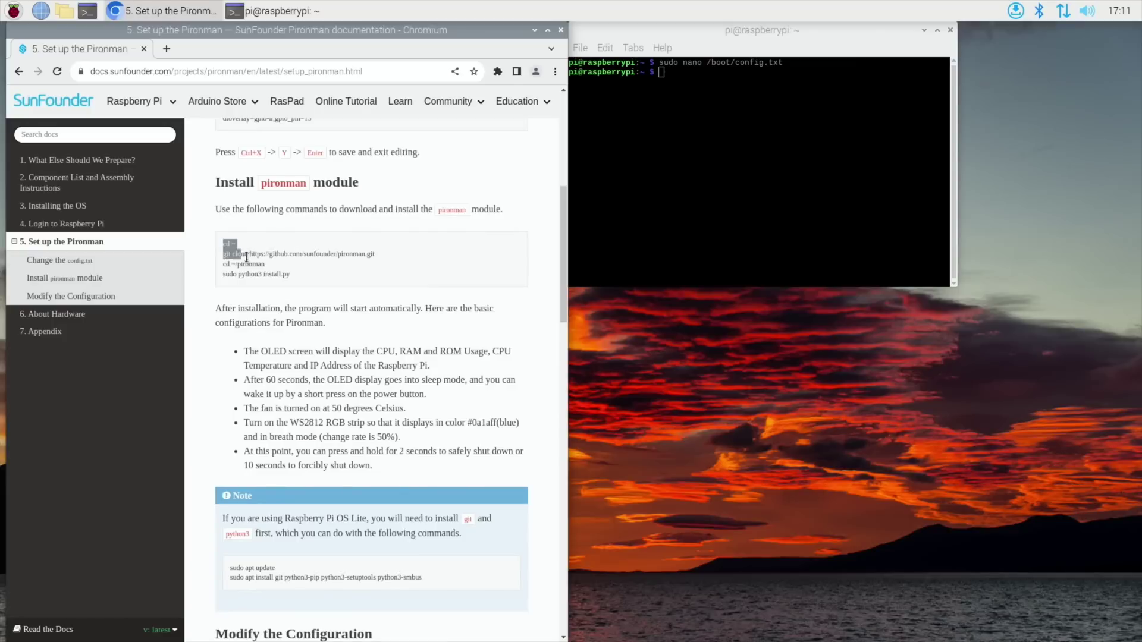
right_click(266, 273)
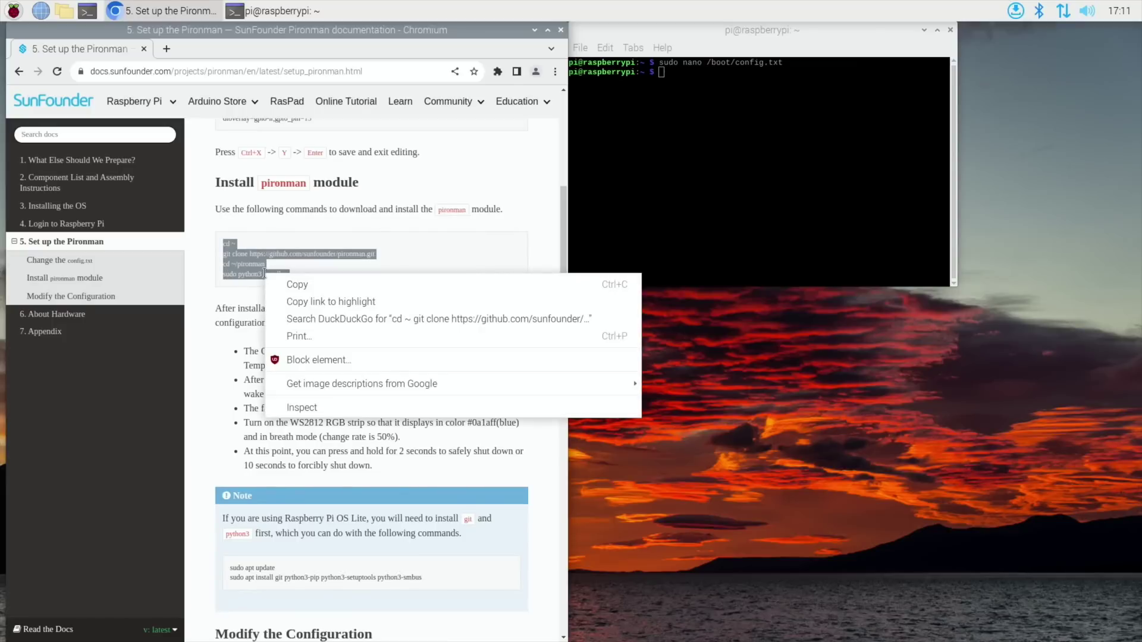
left_click(281, 281)
right_click(540, 135)
left_click(571, 233)
key("Return")
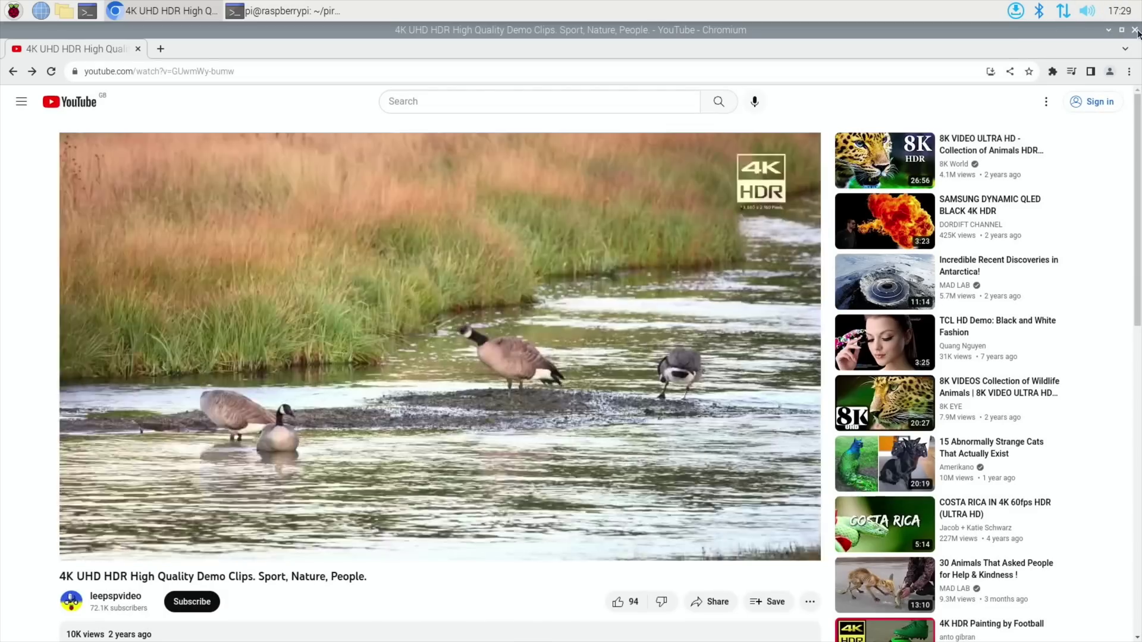
Close Chromium and the finished terminal, then search the YouTube channel for 'speed test'.
left_click(1135, 30)
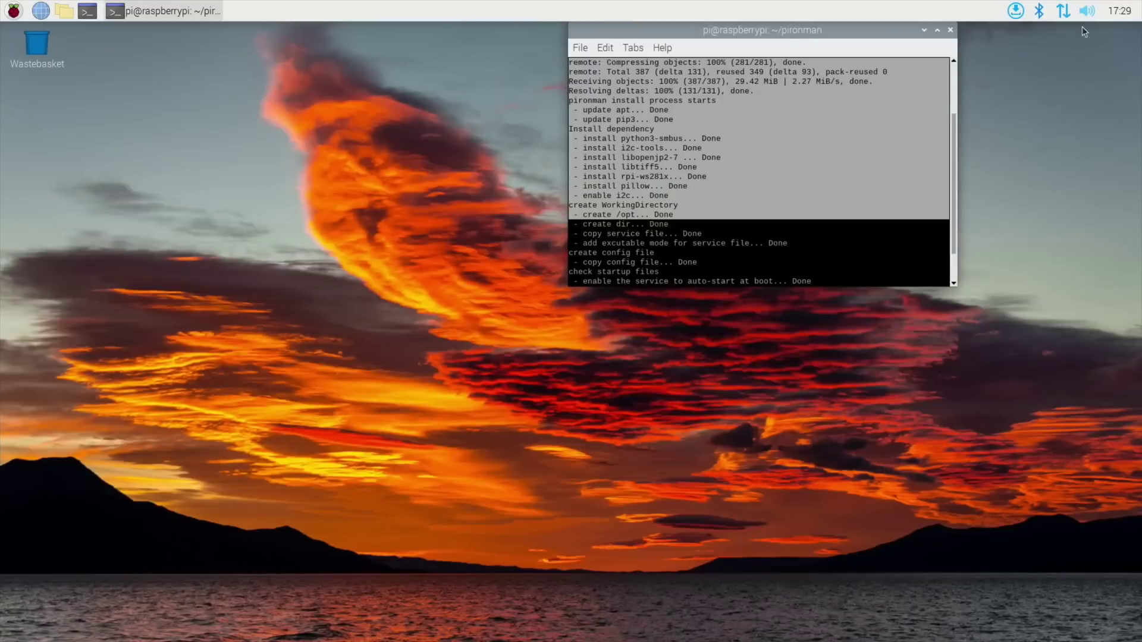
left_click(949, 31)
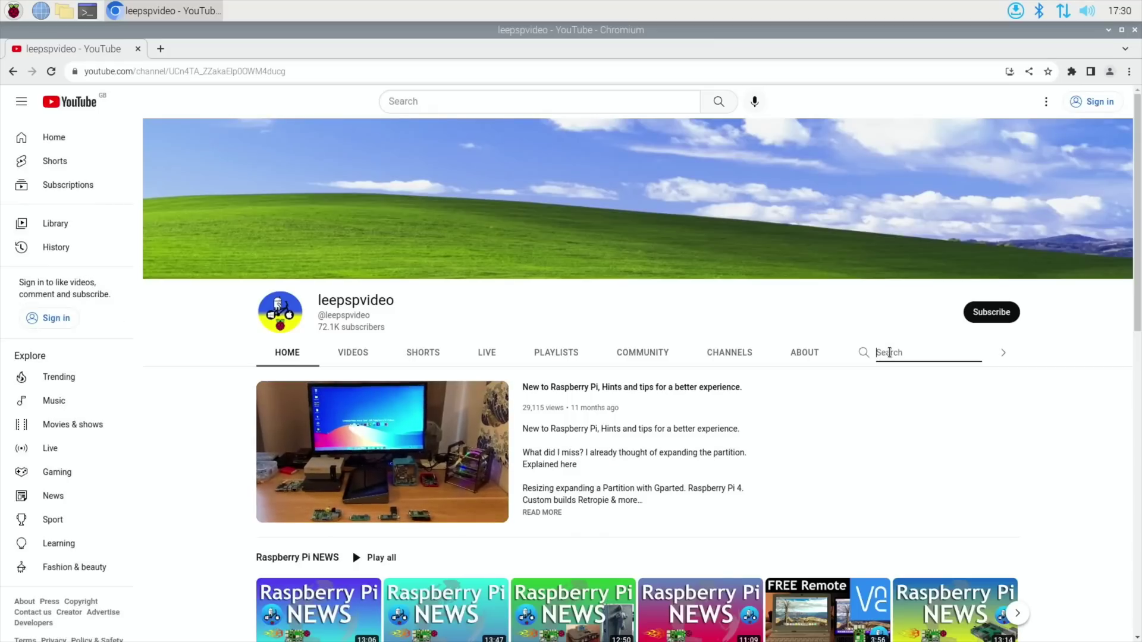
type("speed test")
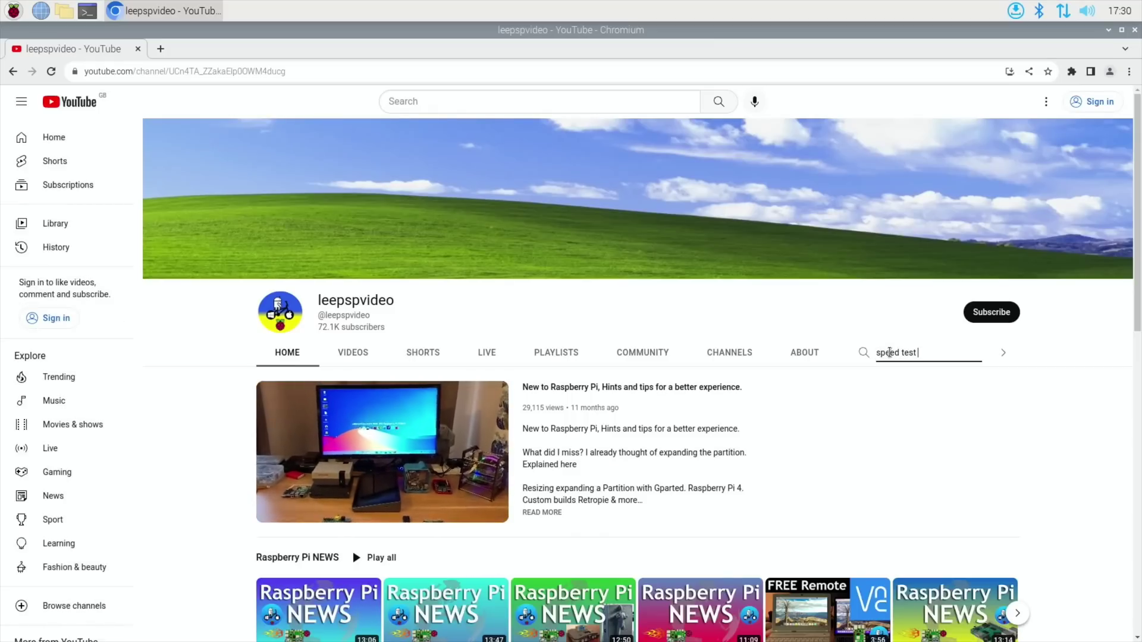
key("Return")
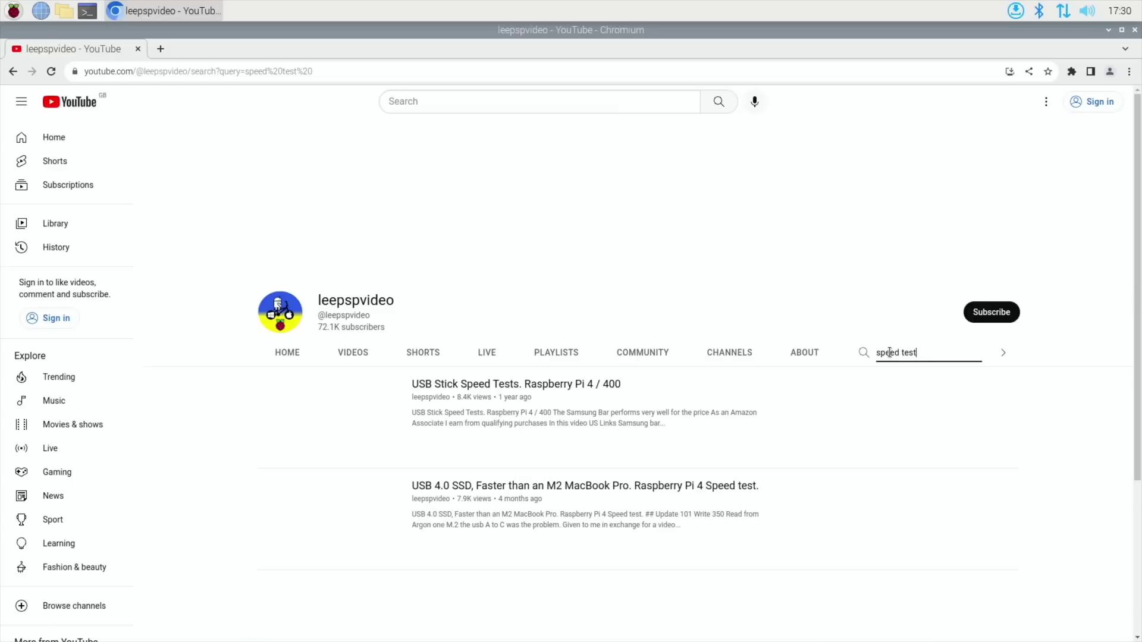
scroll(634, 425, "down", 12)
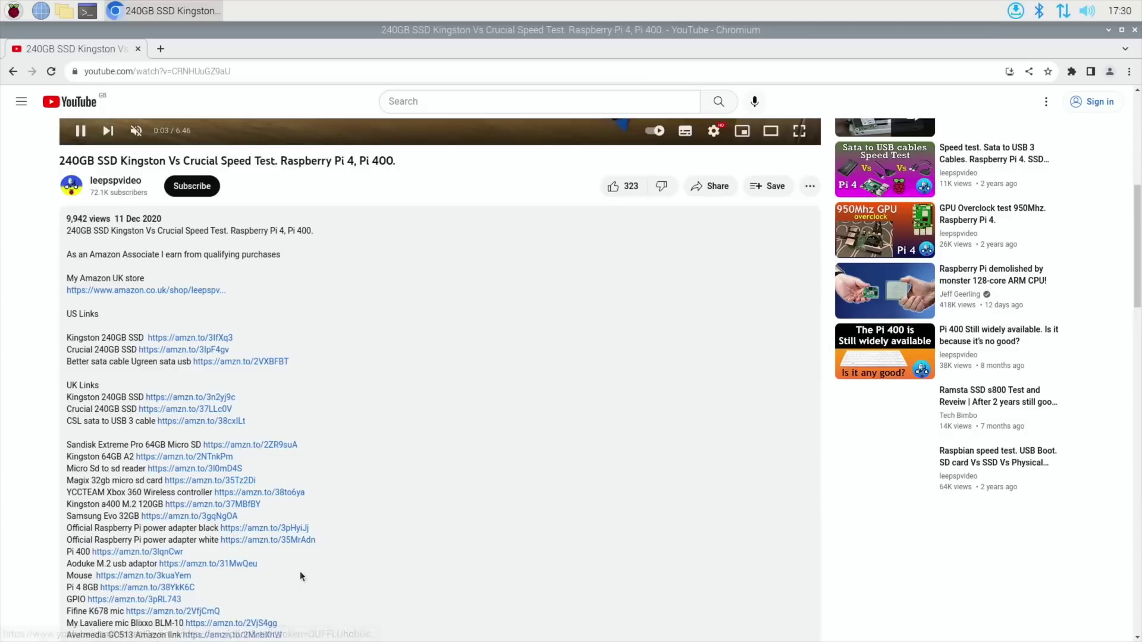
scroll(299, 572, "down", 3)
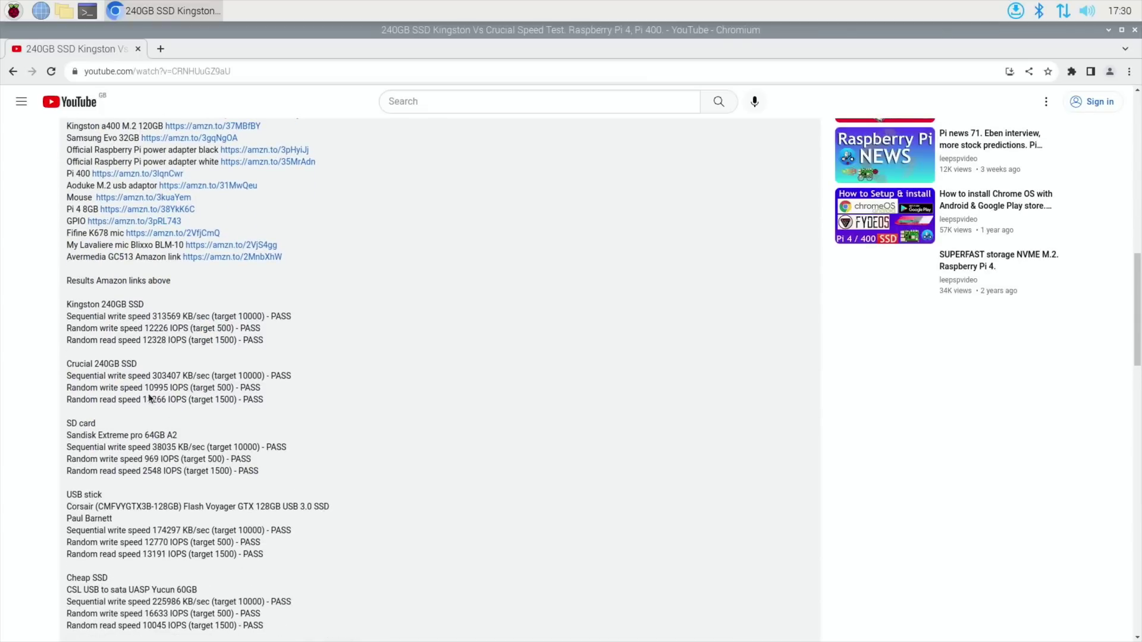
Copy the Kingston and Crucial SSD speed results from the video page.
left_click_drag(61, 302, 231, 392)
right_click(231, 392)
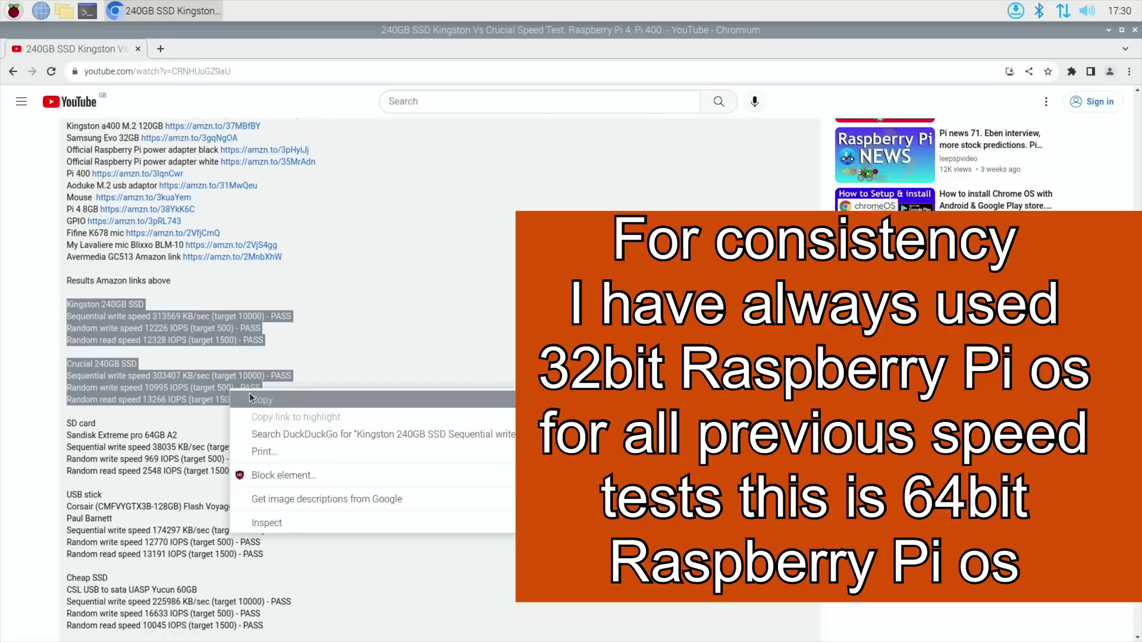
left_click(249, 397)
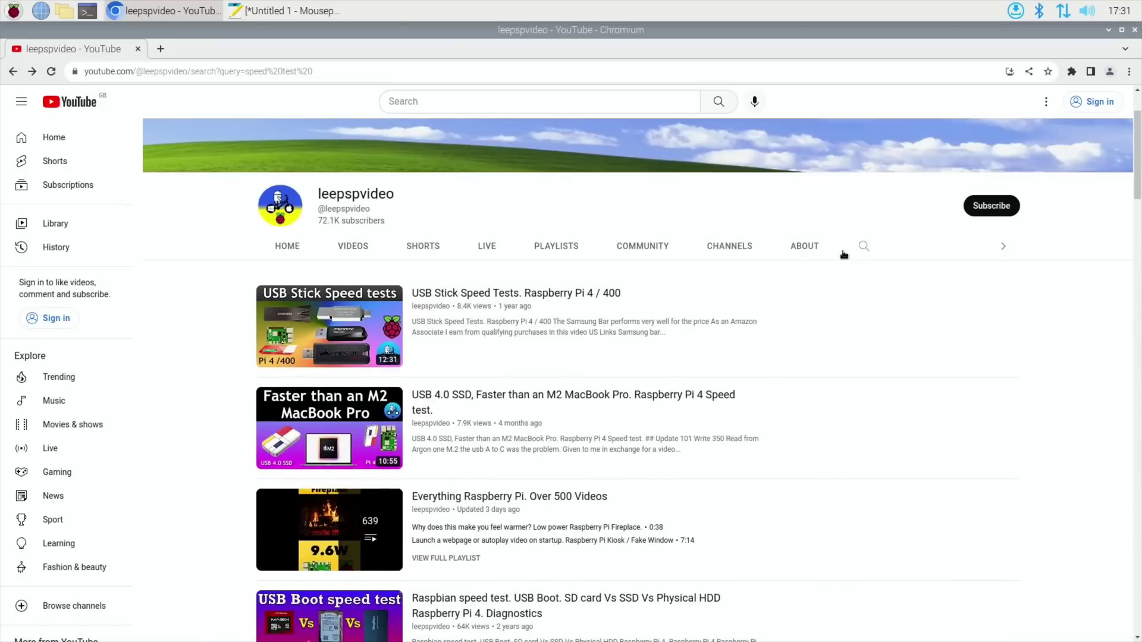
Search the channel's videos for 'm.2'.
left_click(862, 247)
type("m.2")
key("Return")
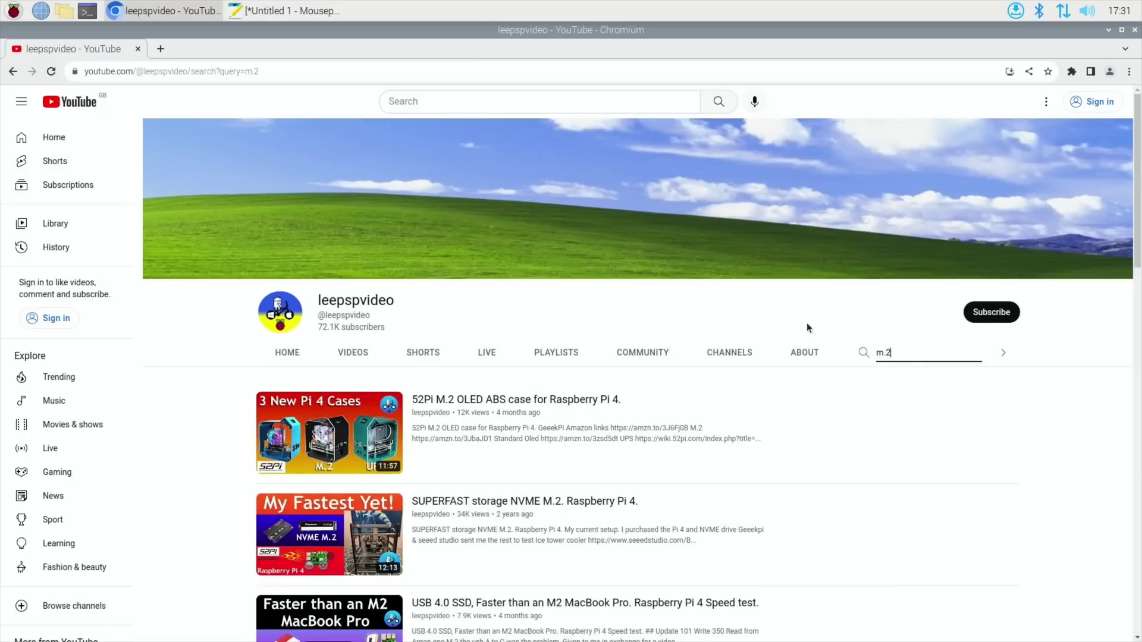
scroll(807, 322, "down", 2)
scroll(807, 322, "up", 3)
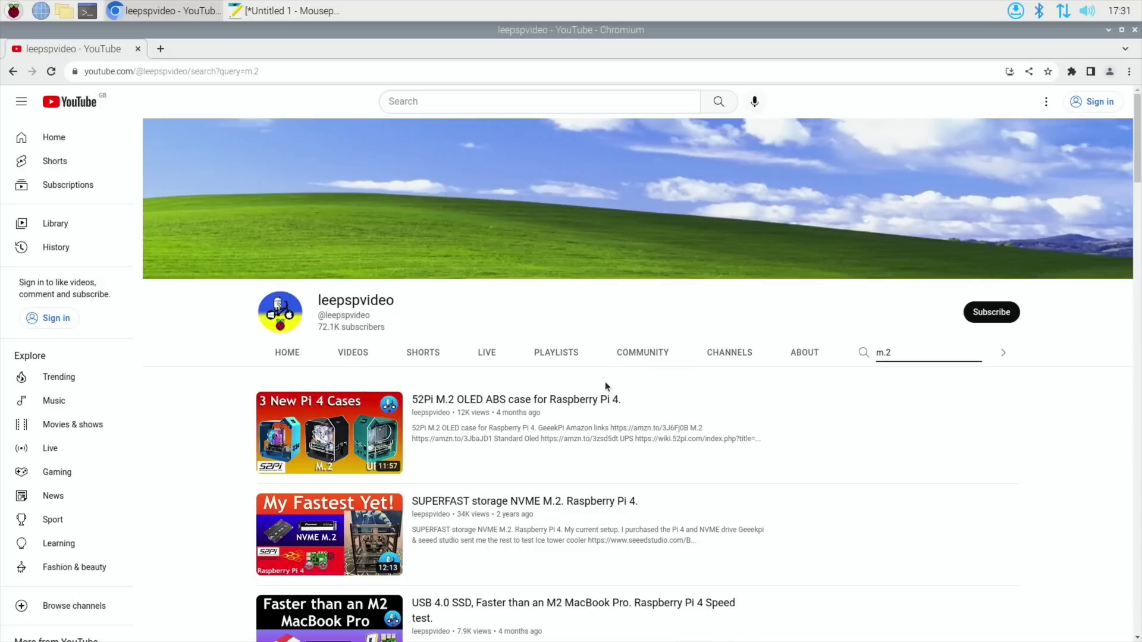
Open the 52Pi M.2 case and Argon ONE M.2 videos in new tabs.
right_click(575, 403)
left_click(597, 412)
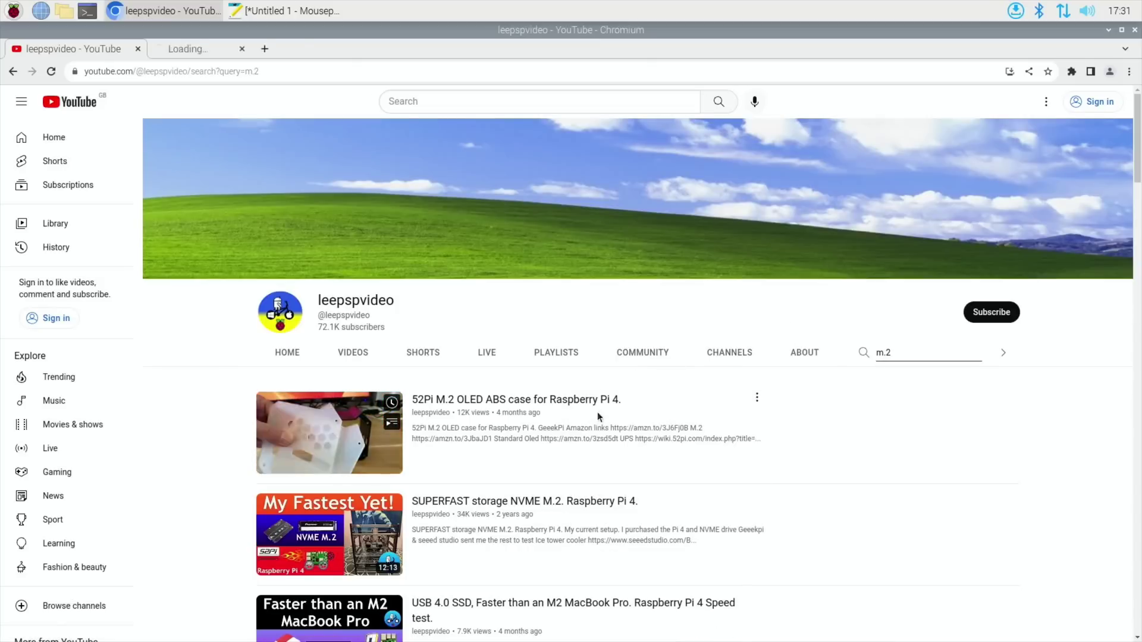
scroll(598, 415, "down", 1)
scroll(599, 415, "down", 5)
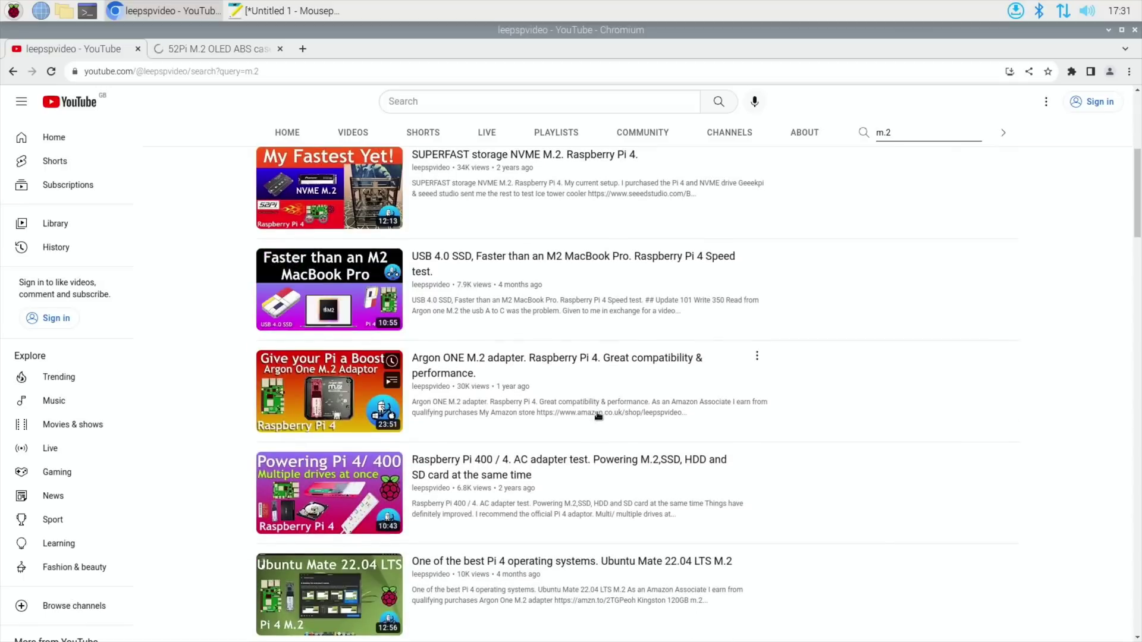
right_click(510, 365)
left_click(531, 373)
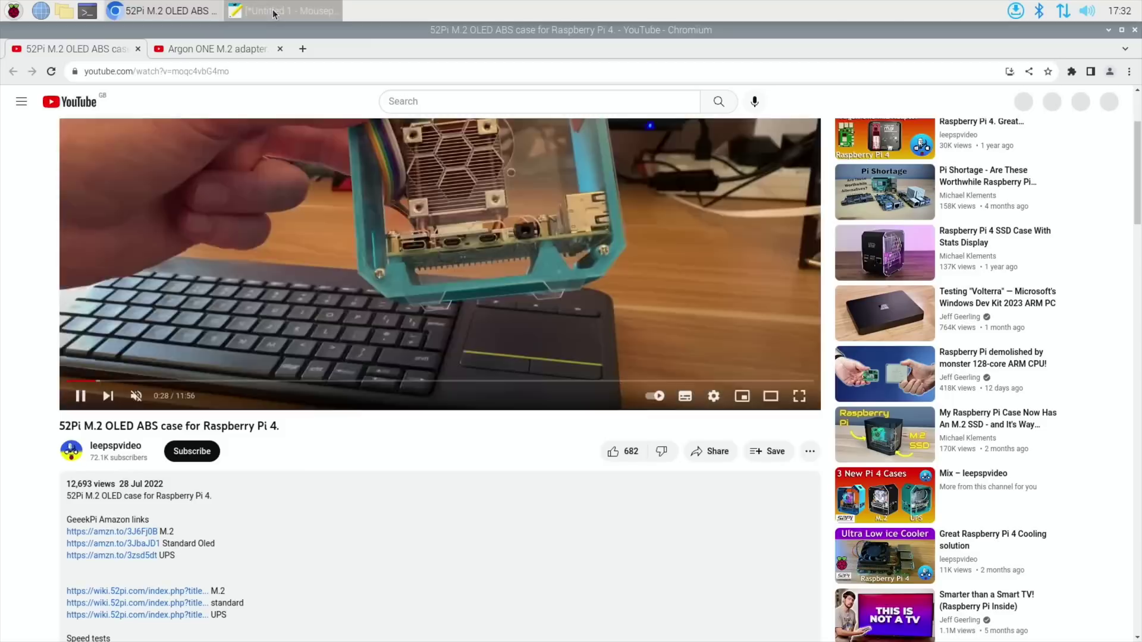
Paste the copied M.2 speed results into the Mousepad notes and label them '52pi blue'.
left_click(279, 10)
right_click(32, 178)
left_click(52, 258)
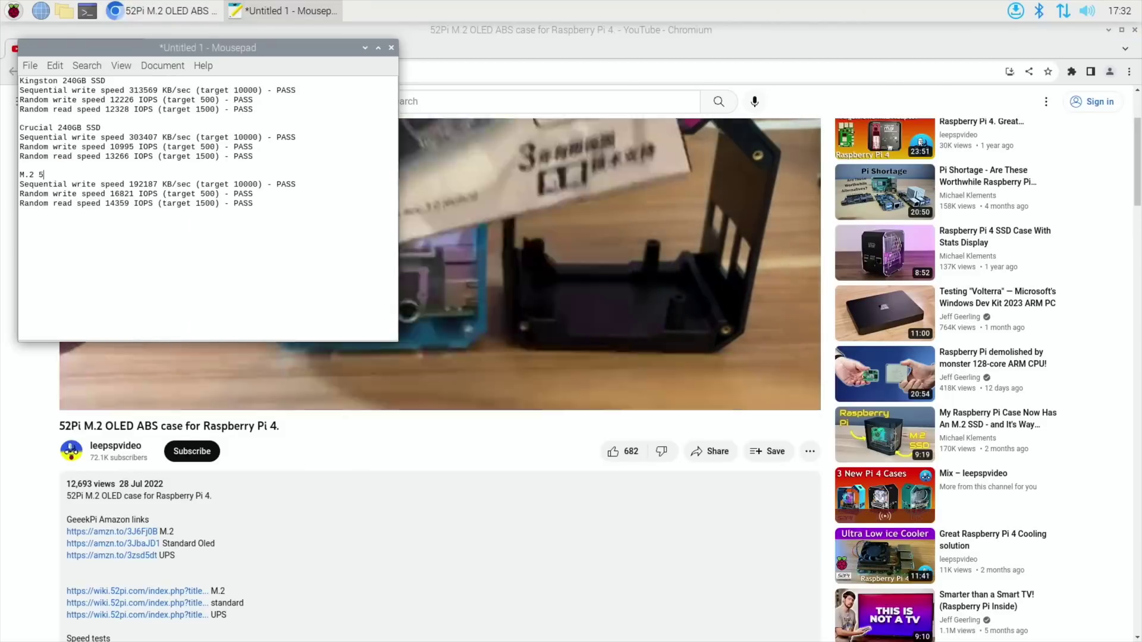
left_click(34, 174)
type("52pi blue")
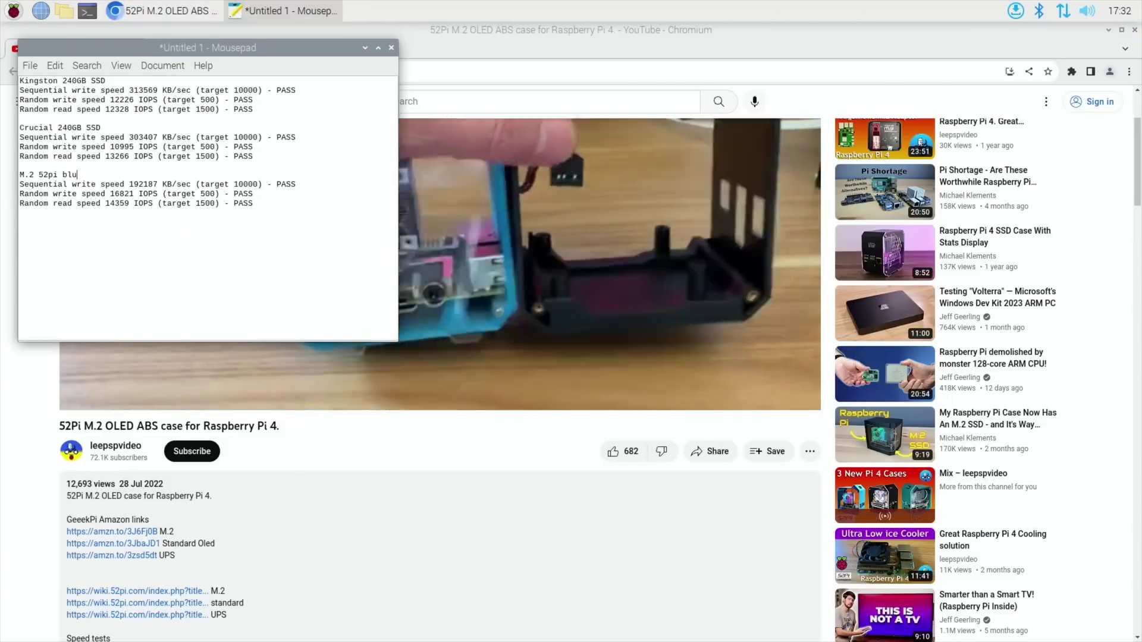
Add a new 'argon' entry on its own line below the results.
left_click(272, 207)
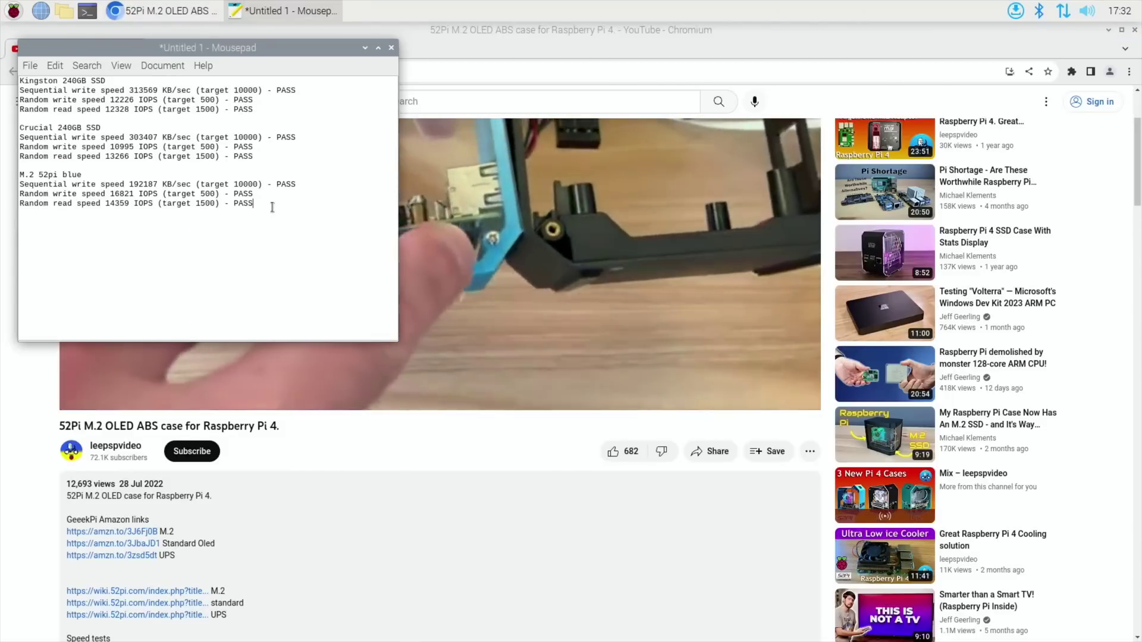
key("Return")
key("Return")
type("ar")
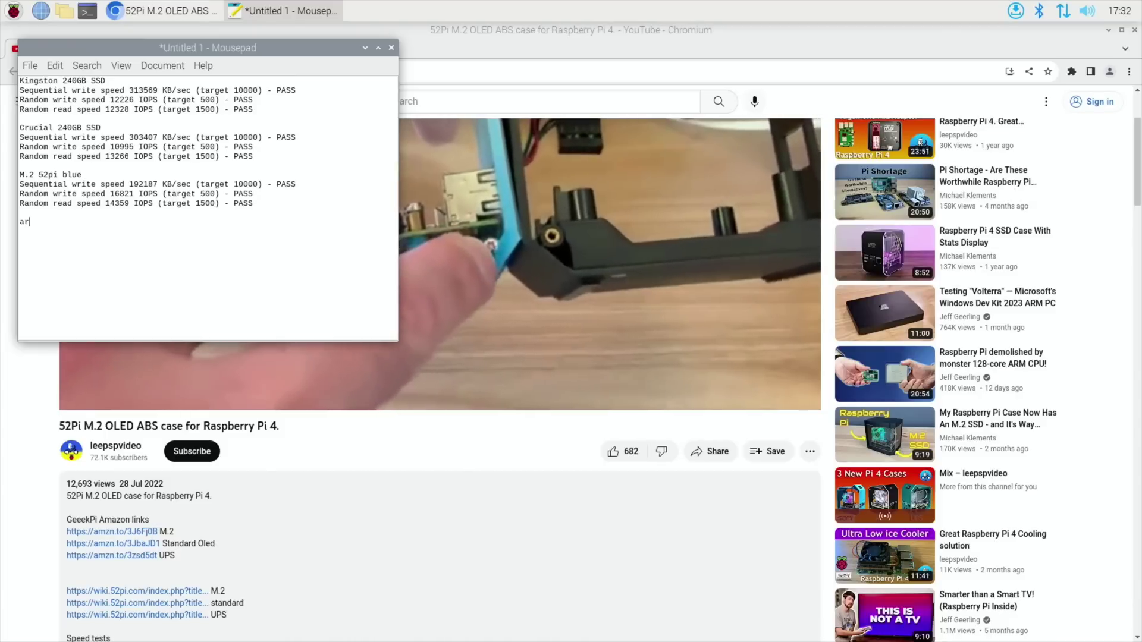
type("gon")
key("Return")
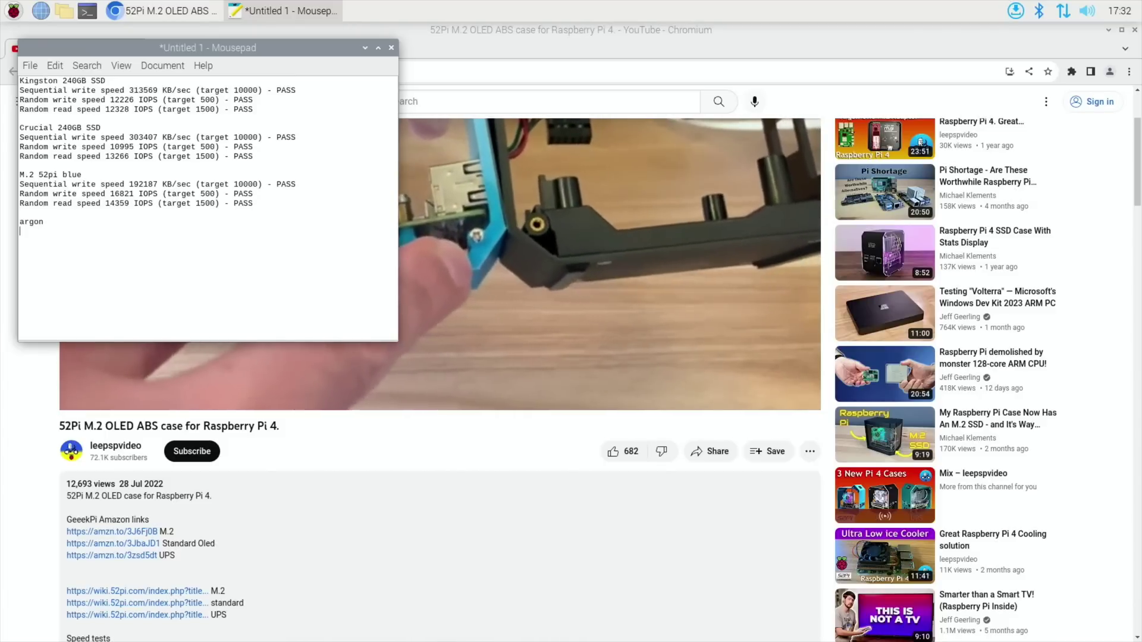
Close the 52Pi video tab, scroll the Argon video description, and close the Mousepad notes.
left_click(161, 11)
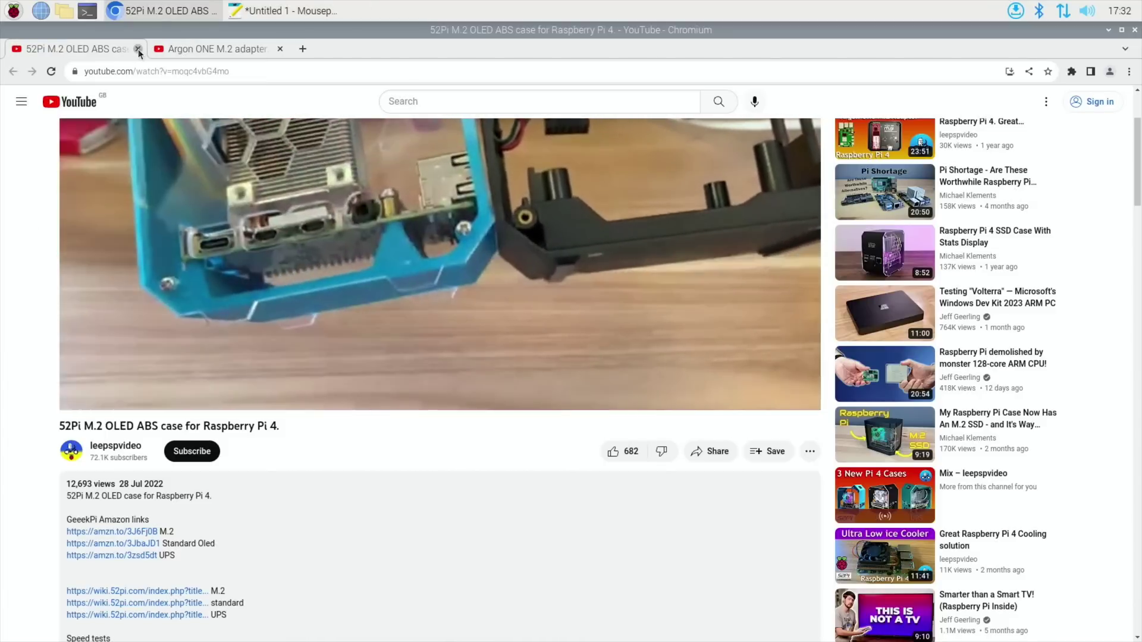
left_click(138, 50)
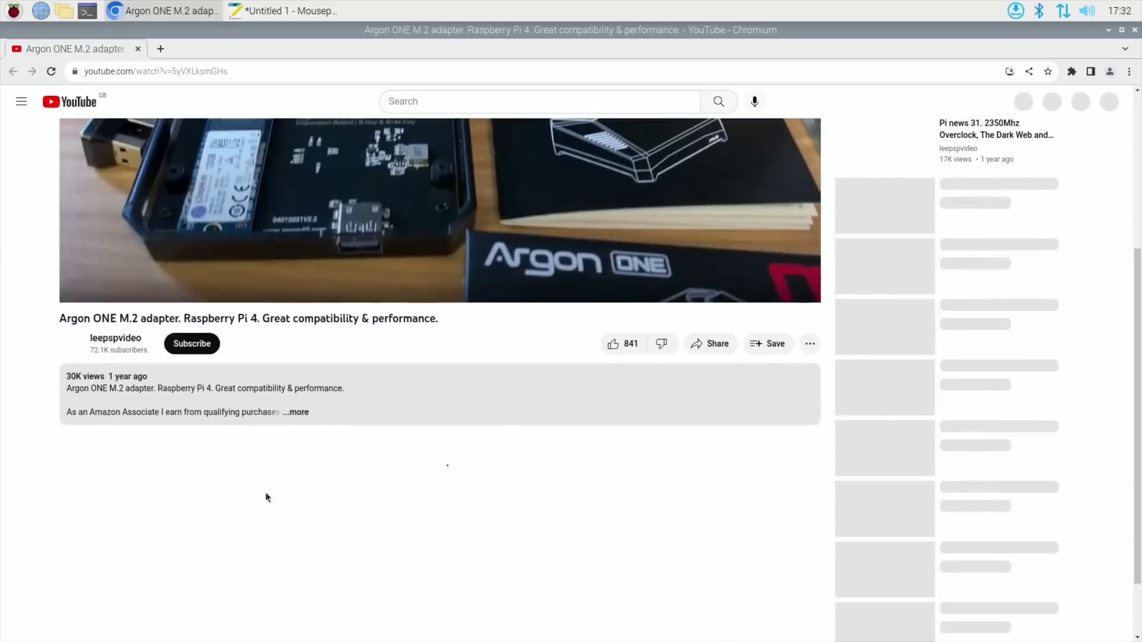
scroll(265, 491, "down", 5)
scroll(265, 491, "down", 6)
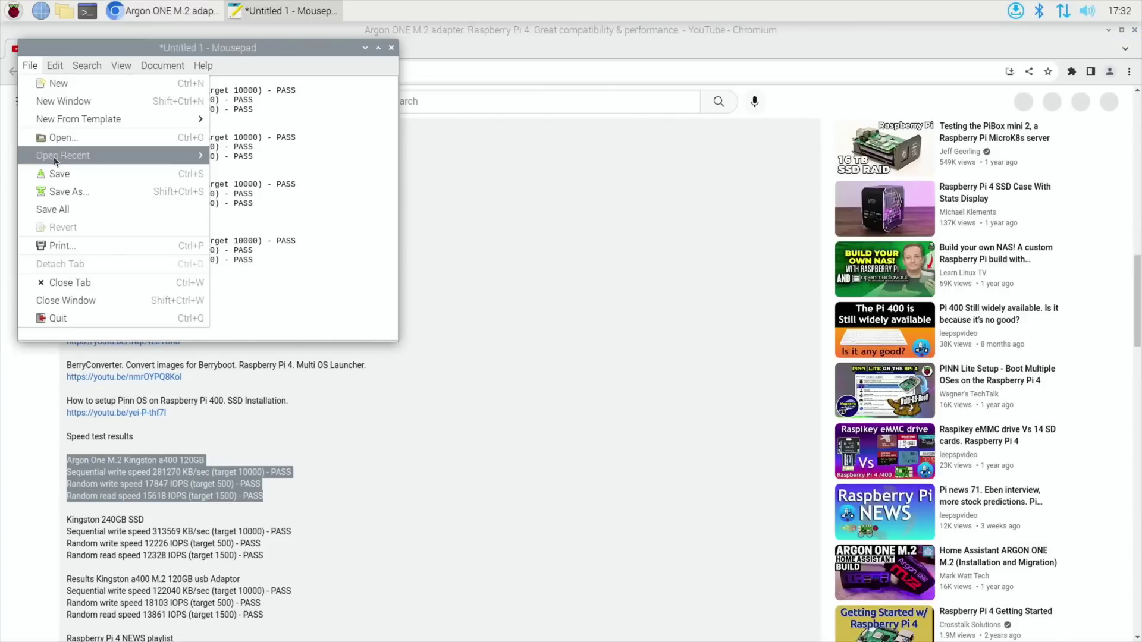
left_click(58, 318)
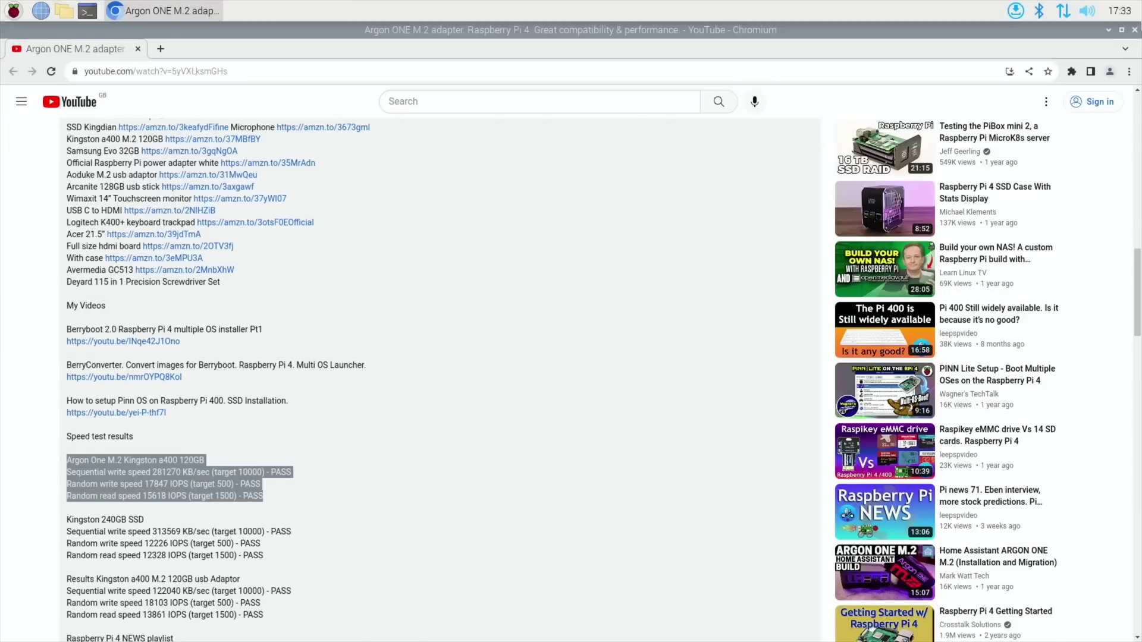
Close the browser and launch the app found by searching 'vlc' in the application menu.
left_click(1135, 30)
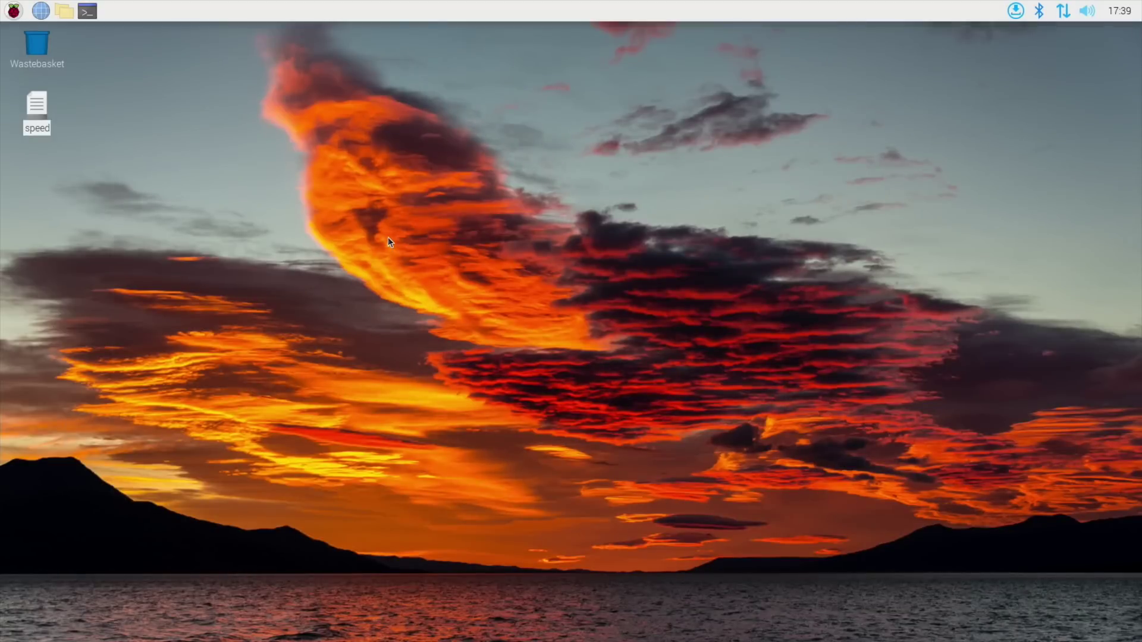
key("super")
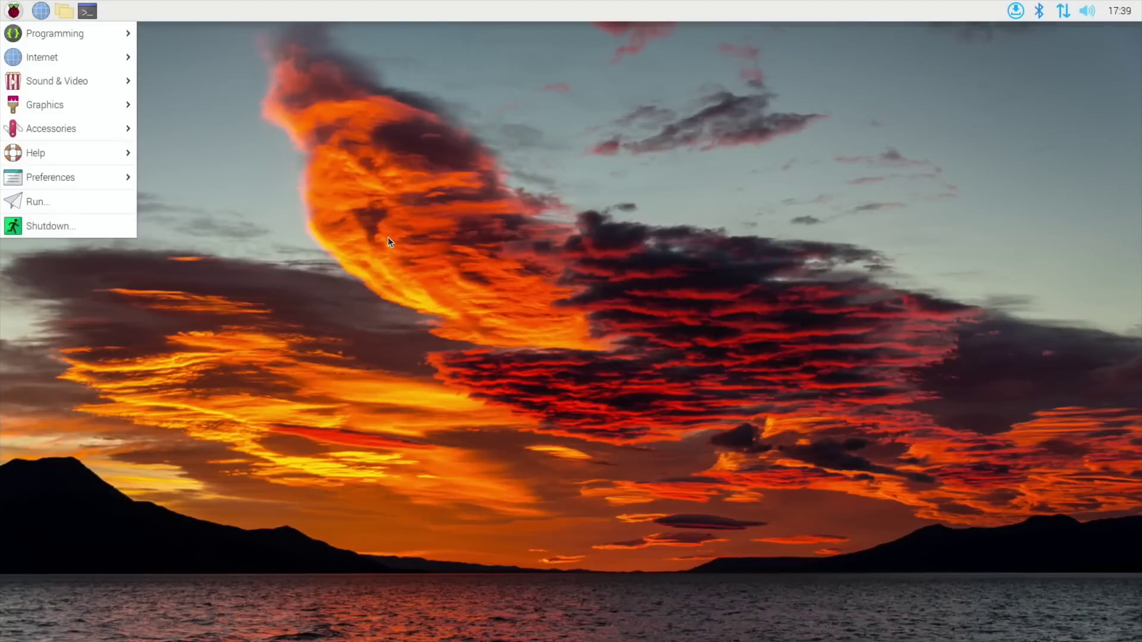
type("vlc")
key("Return")
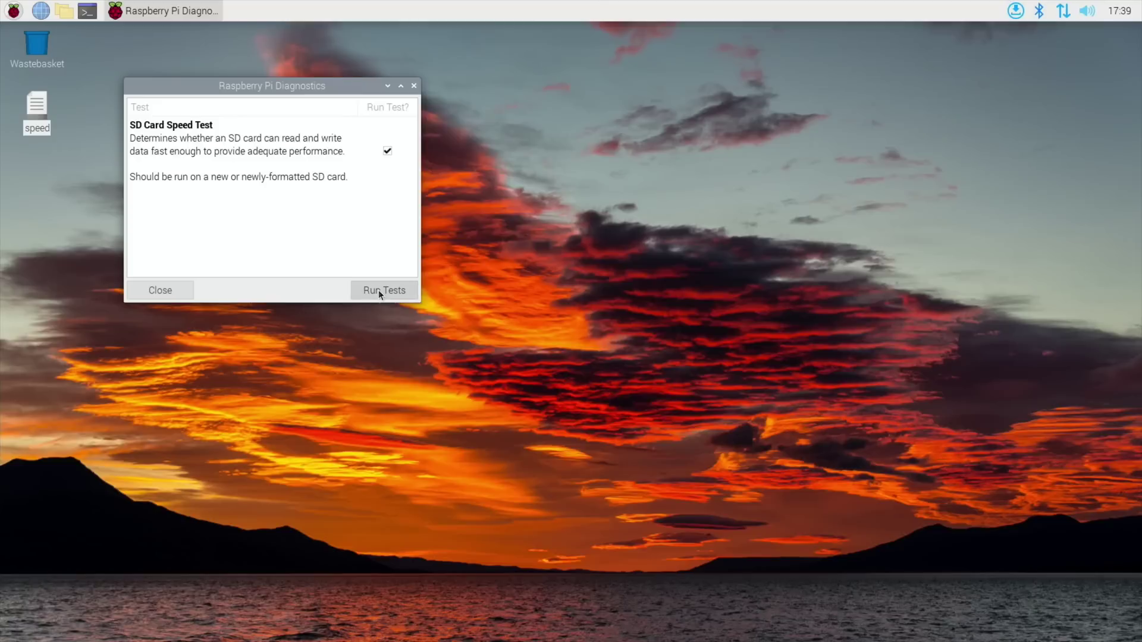
Run the SD Card Speed Test again and select the new write and read speed lines in the log.
left_click(378, 291)
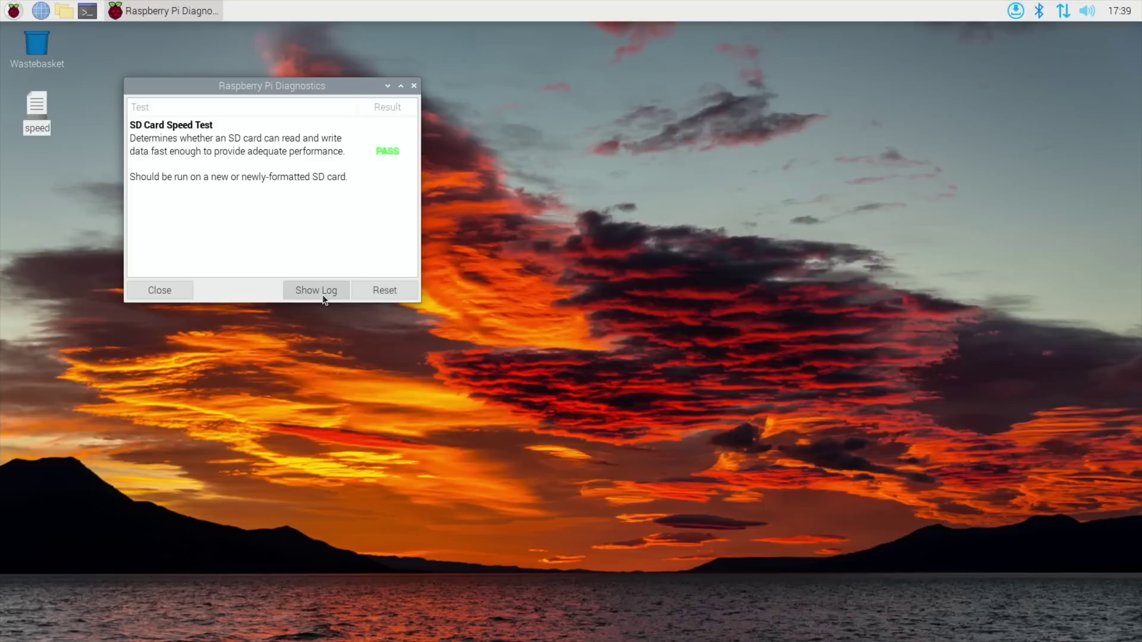
left_click(322, 296)
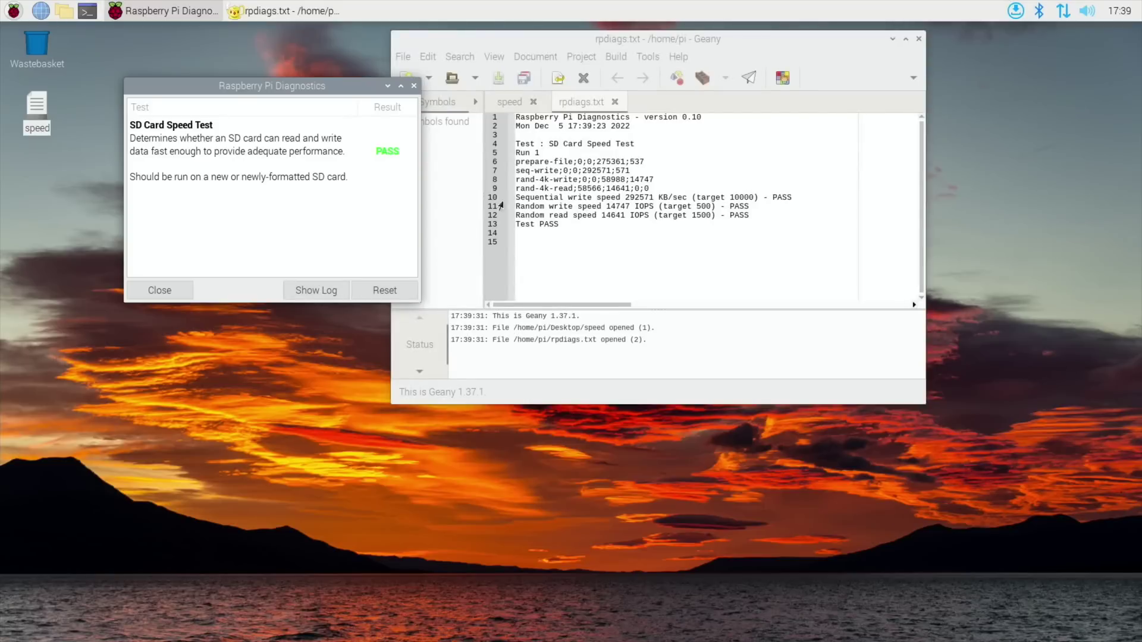
left_click_drag(515, 196, 727, 222)
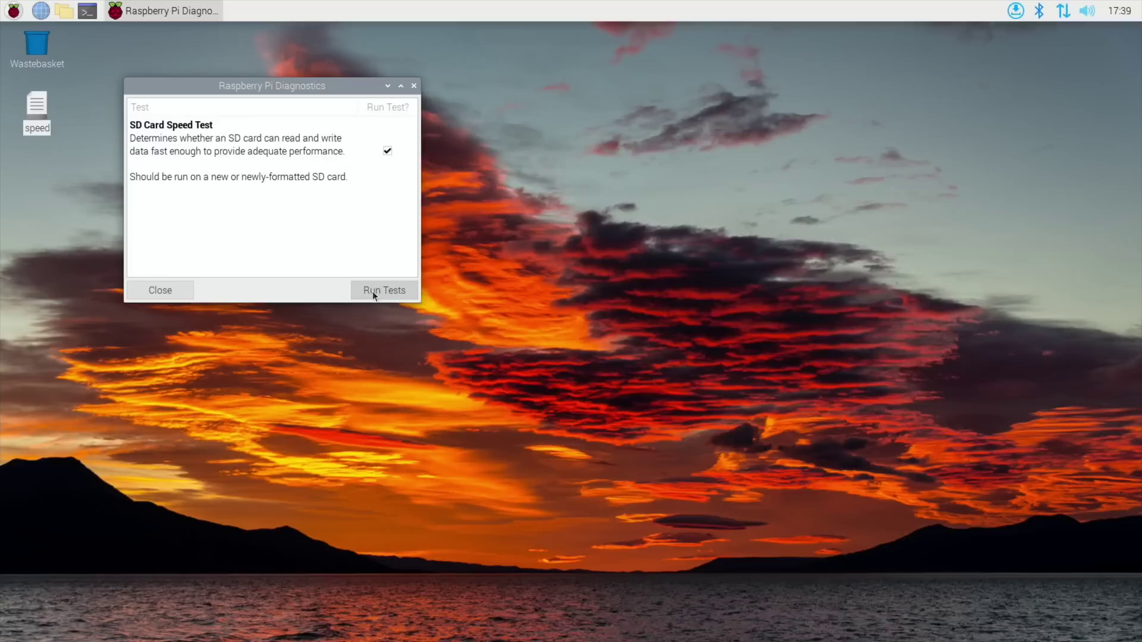
left_click(371, 291)
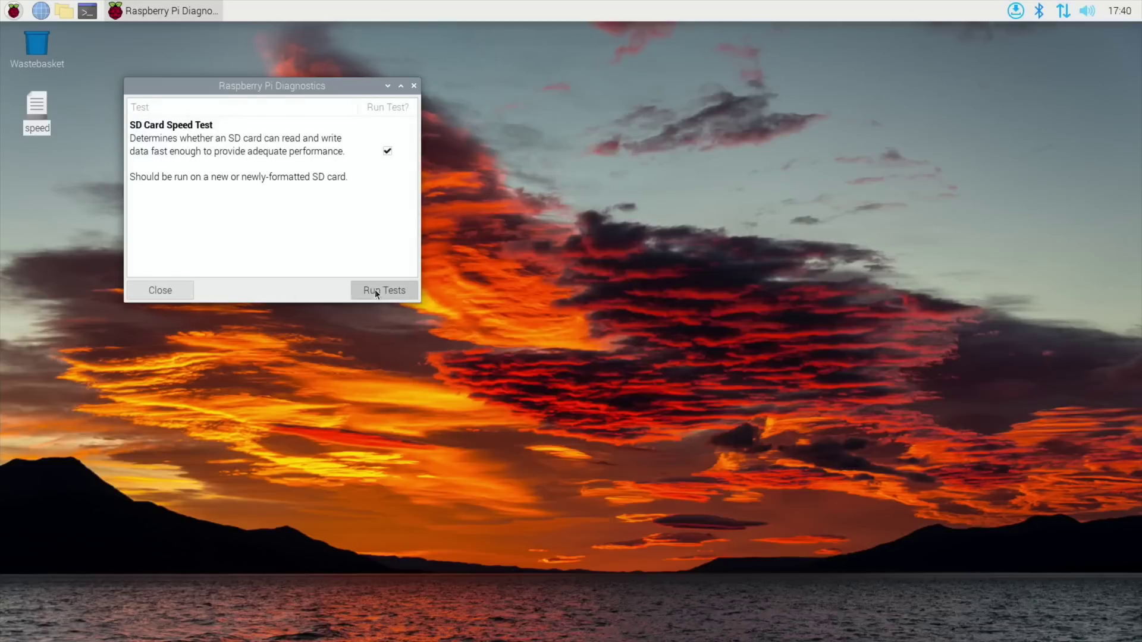
left_click(374, 289)
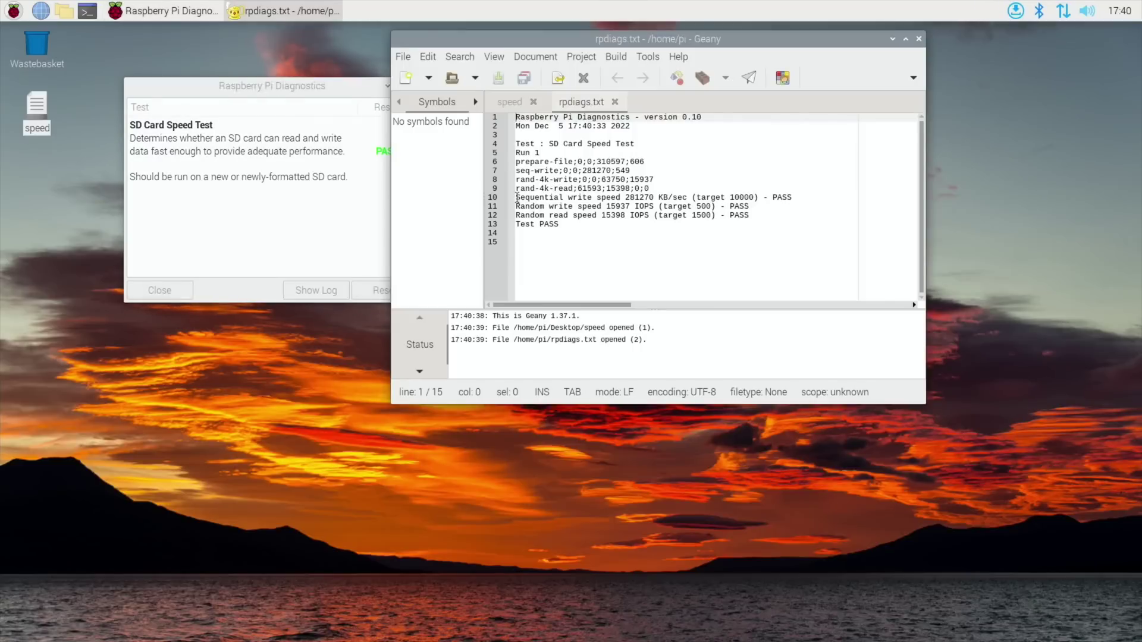
left_click_drag(515, 197, 670, 209)
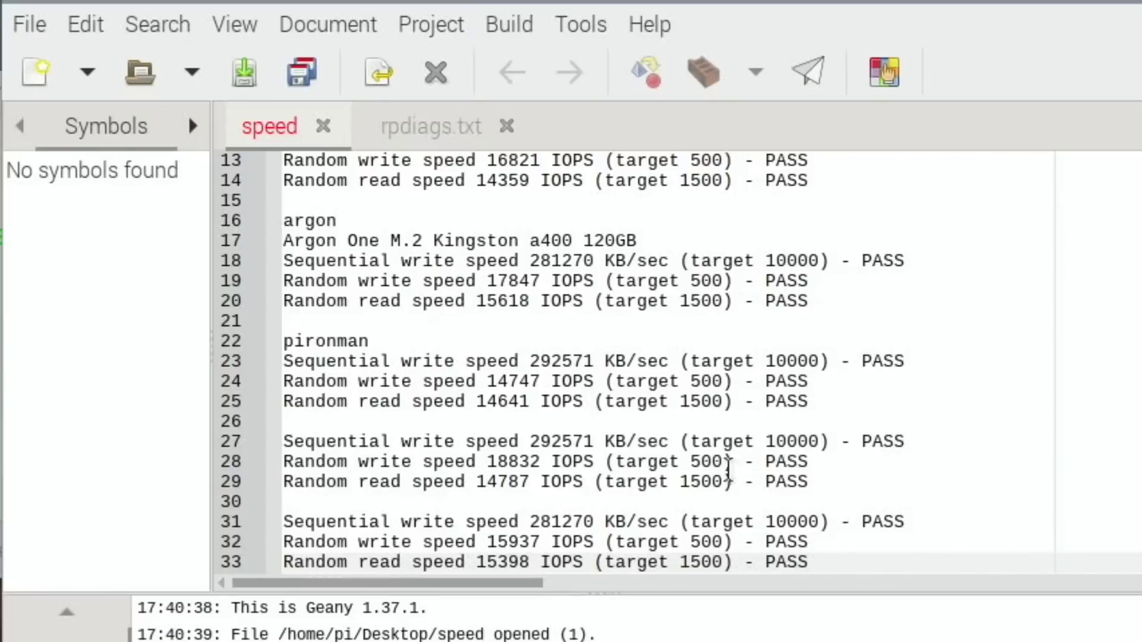
Cut the two older pironman result sets out of the speed file.
left_click(848, 480)
left_click_drag(847, 481, 285, 361)
right_click(306, 376)
left_click(364, 478)
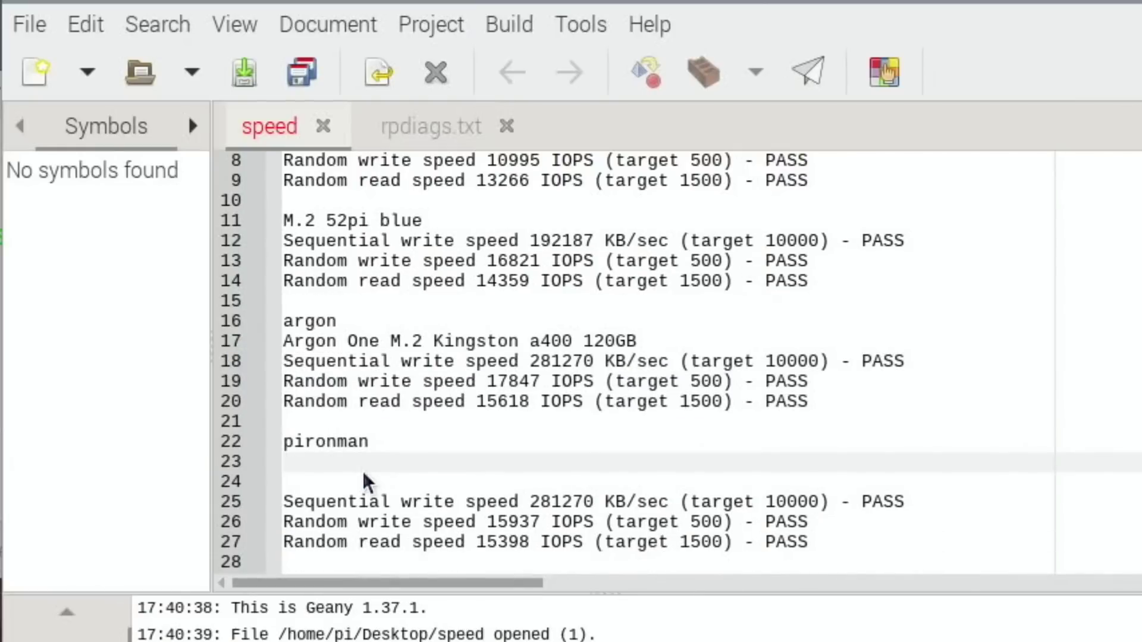
Delete the two extra blank lines left behind by the removed results.
left_click(286, 482)
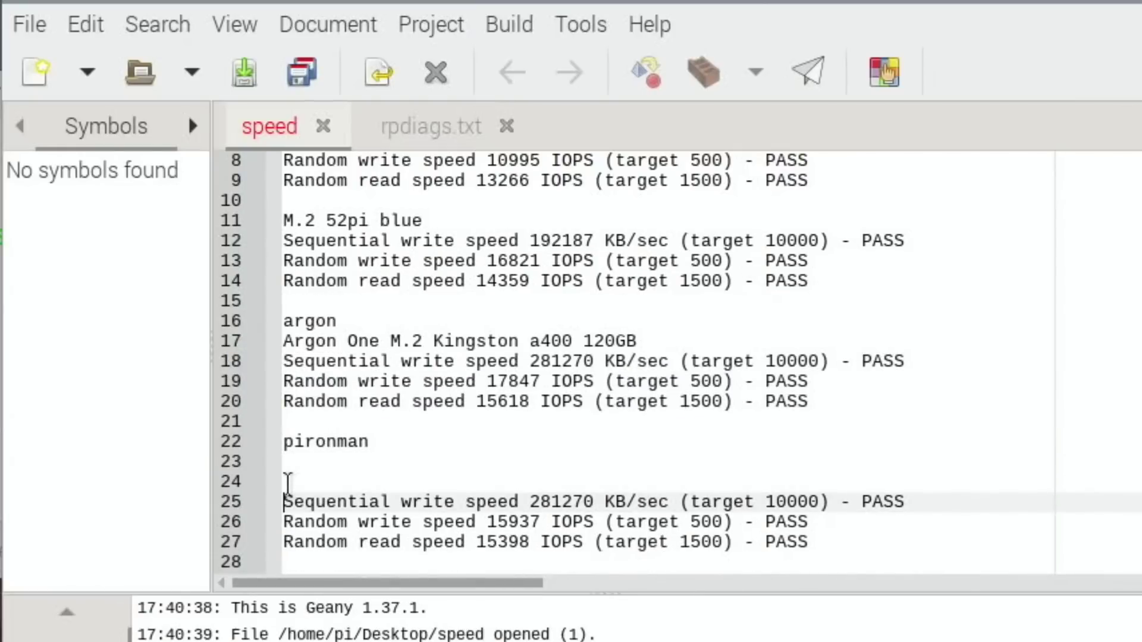
key("BackSpace")
key("Delete")
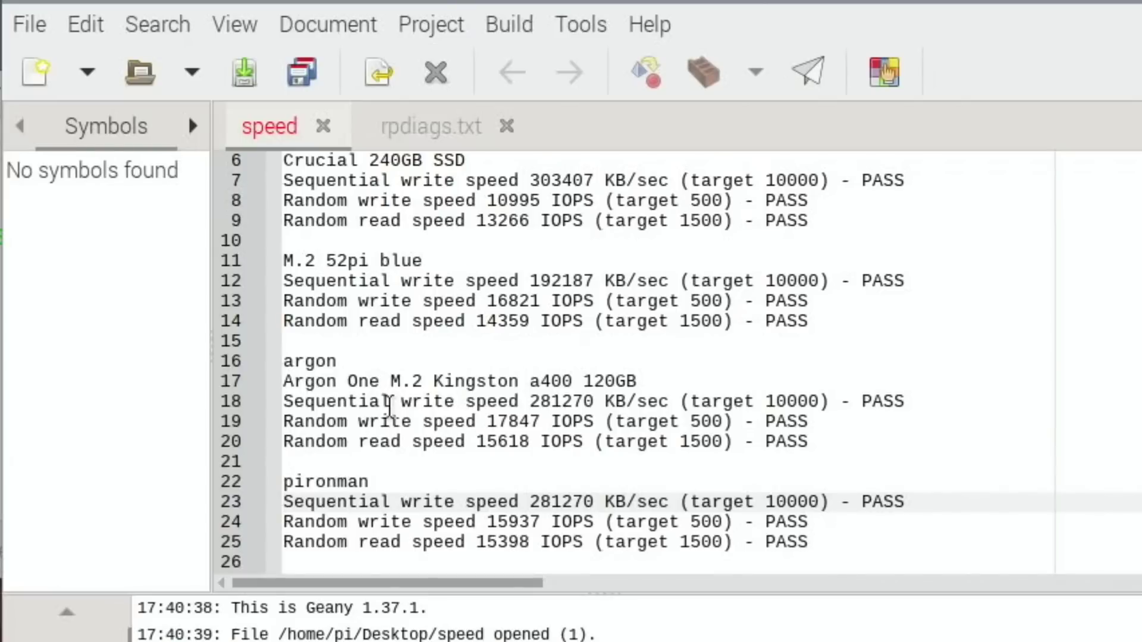
left_click(27, 28)
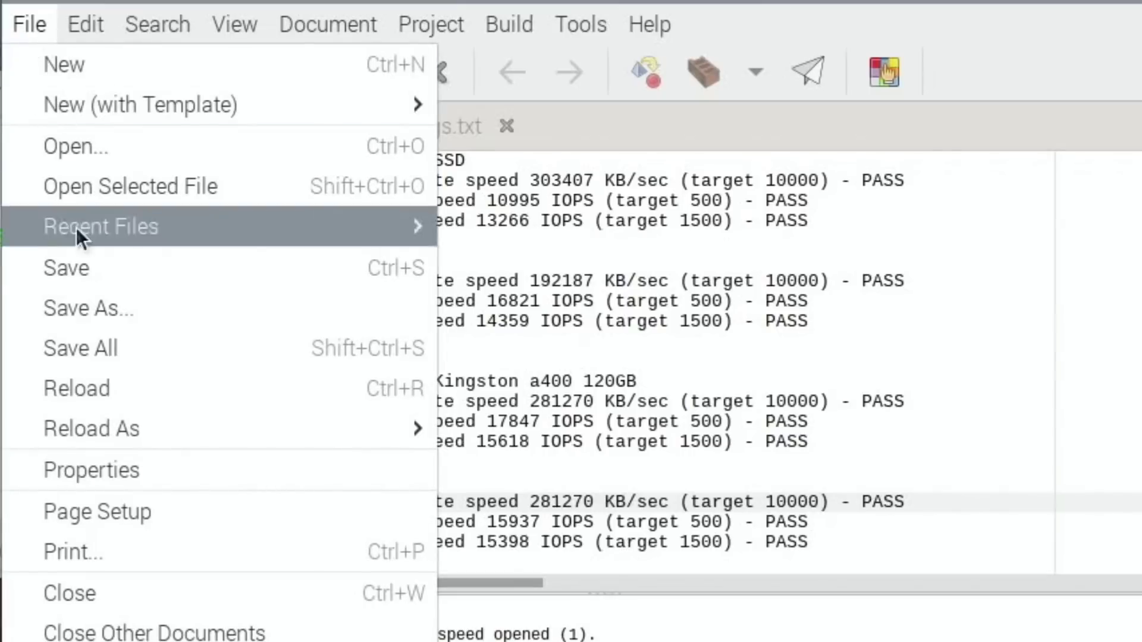
Save the speed file, then scroll the Pironman case page to the NAS, Home Assistant and 3D Printing cards.
left_click(80, 265)
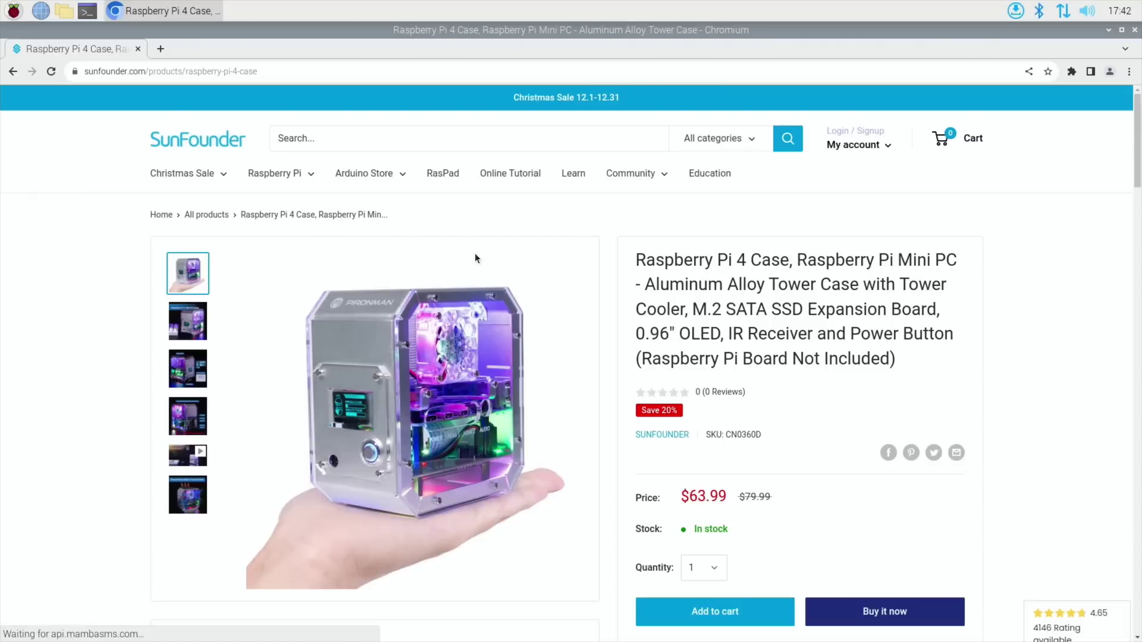
scroll(523, 246, "down", 1)
scroll(523, 246, "down", 5)
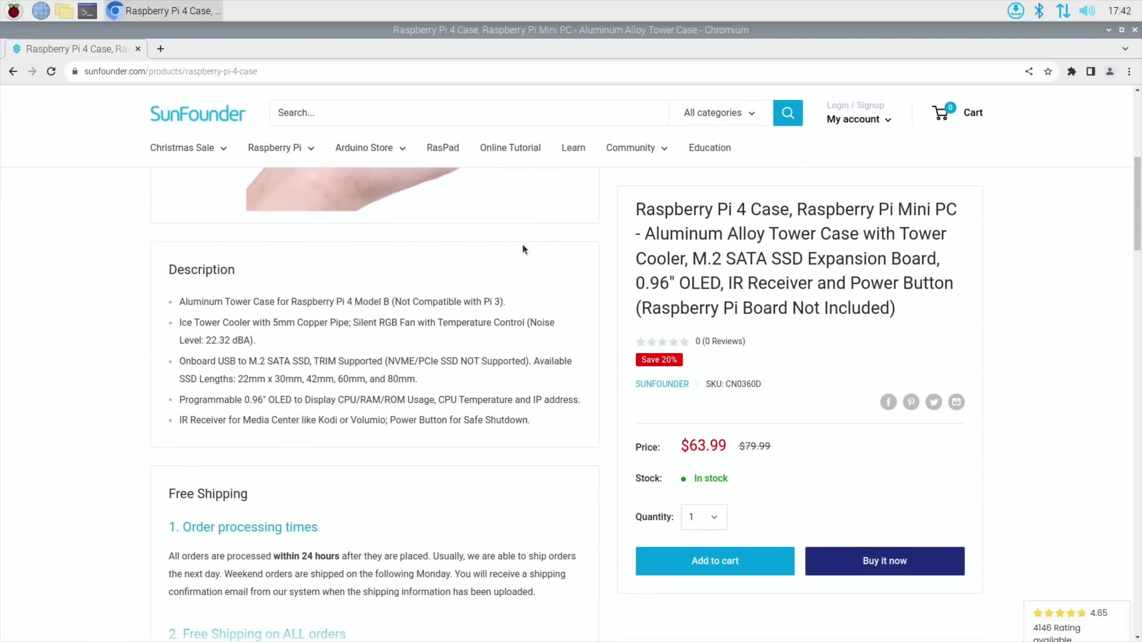
scroll(523, 248, "down", 10)
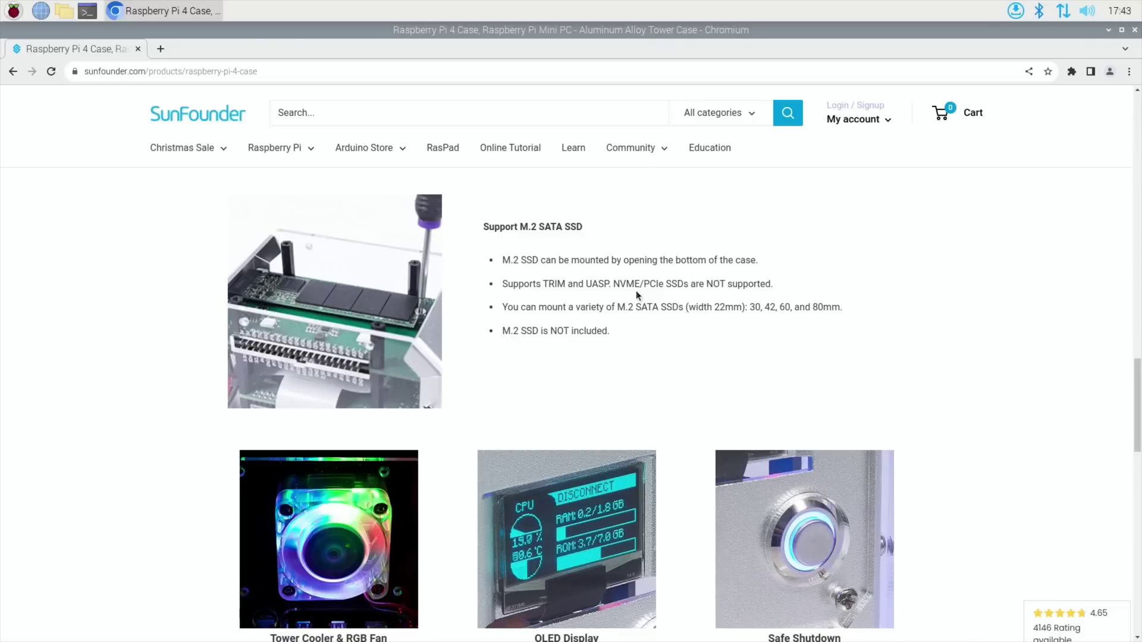
scroll(697, 339, "down", 3)
scroll(750, 365, "down", 4)
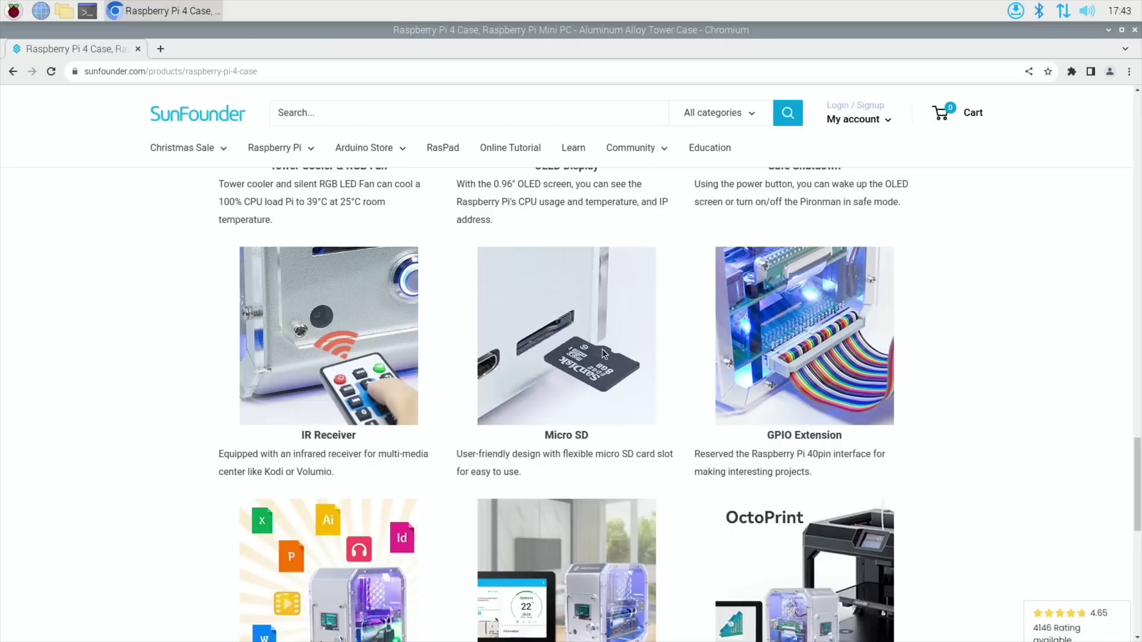
scroll(611, 381, "down", 4)
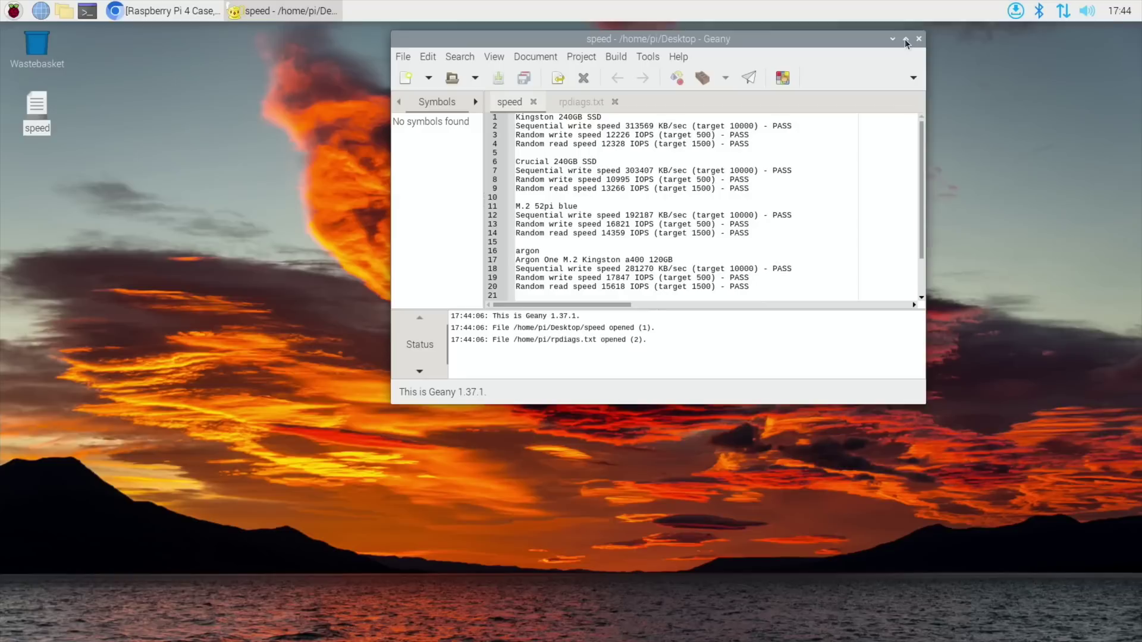
Maximise the Geany window showing the saved speed notes.
left_click(904, 39)
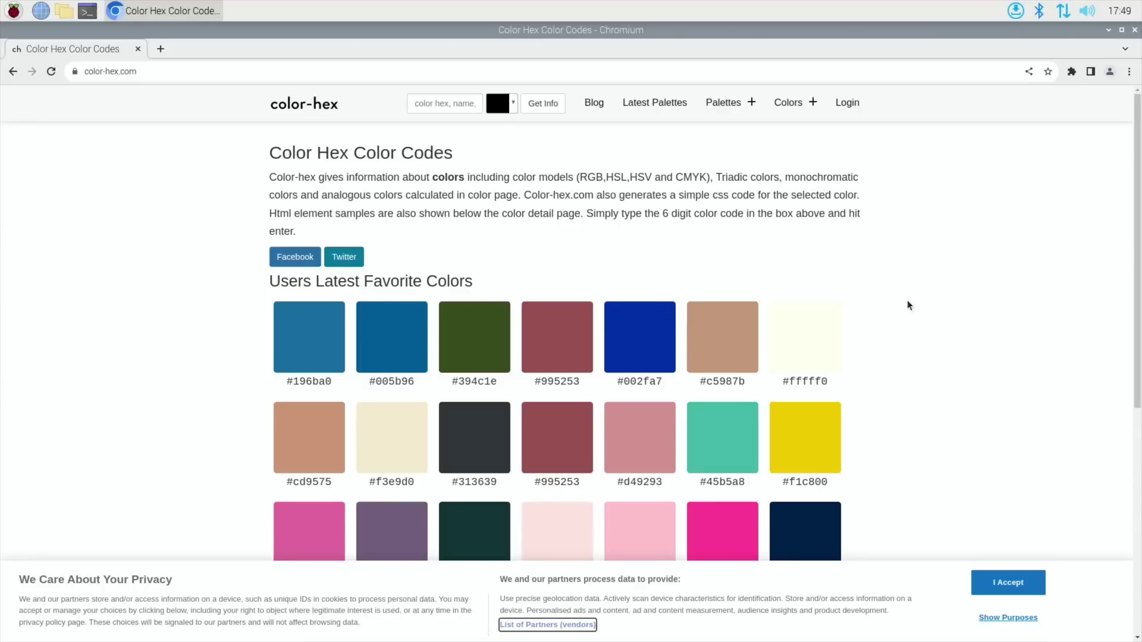
Scroll to the yellow swatch on color-hex.com and copy its code #f1c800.
scroll(908, 305, "down", 5)
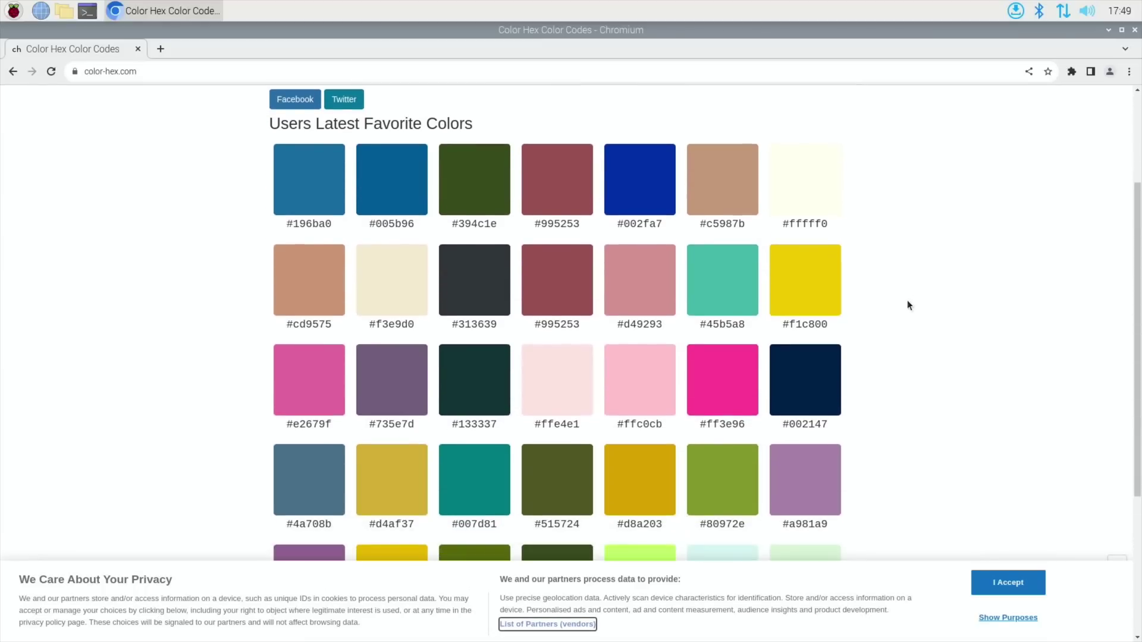
scroll(908, 303, "down", 4)
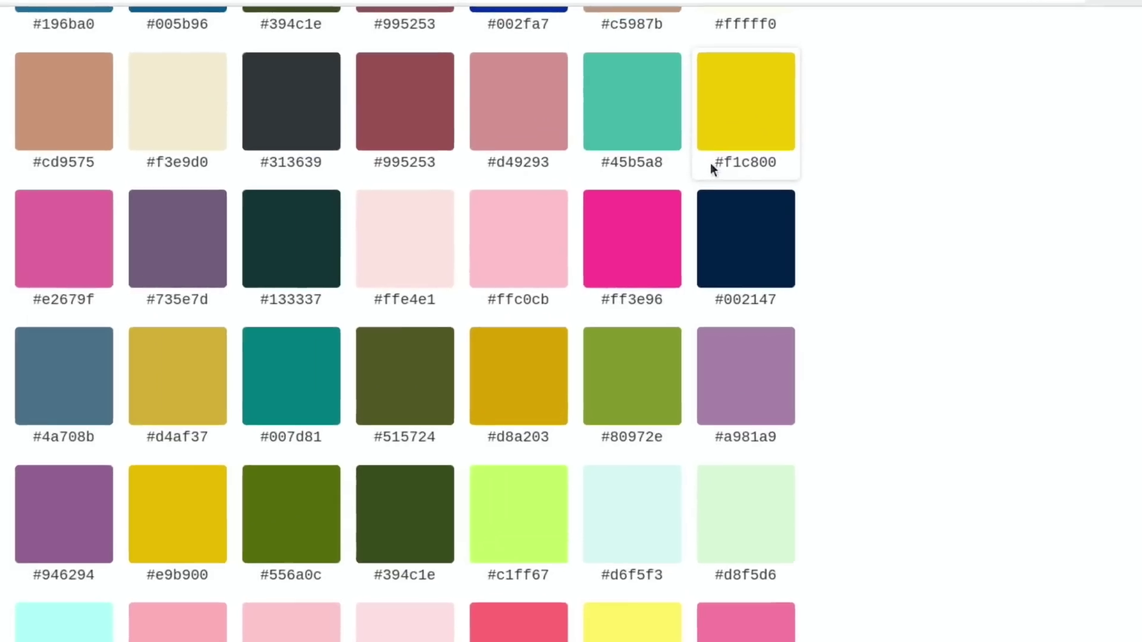
left_click_drag(782, 198, 822, 197)
left_click_drag(681, 95, 702, 107)
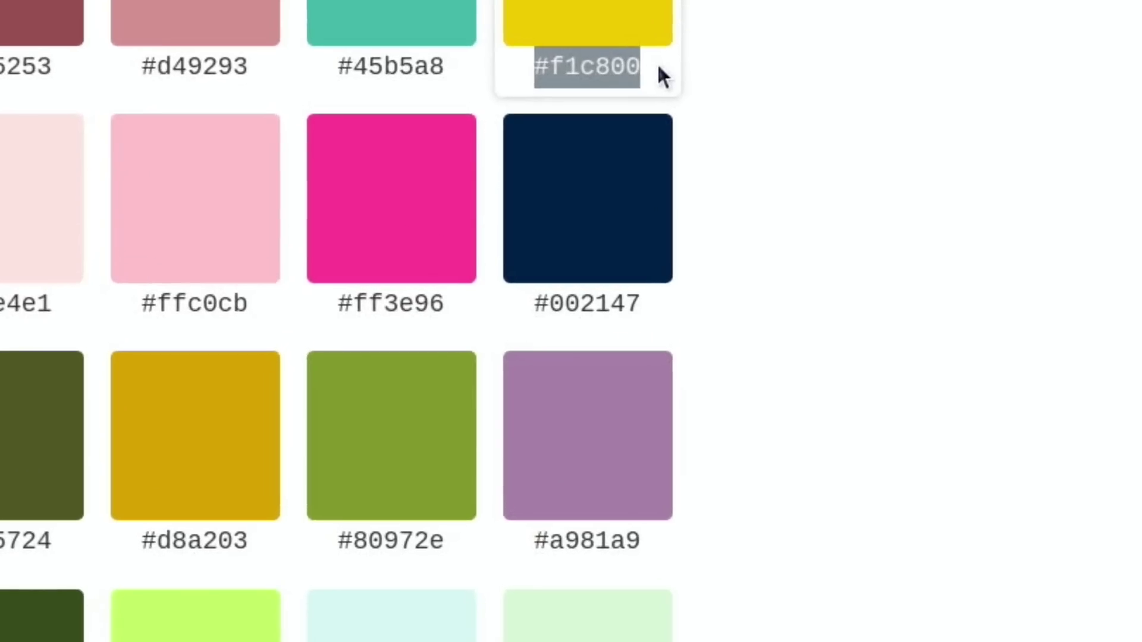
right_click(674, 111)
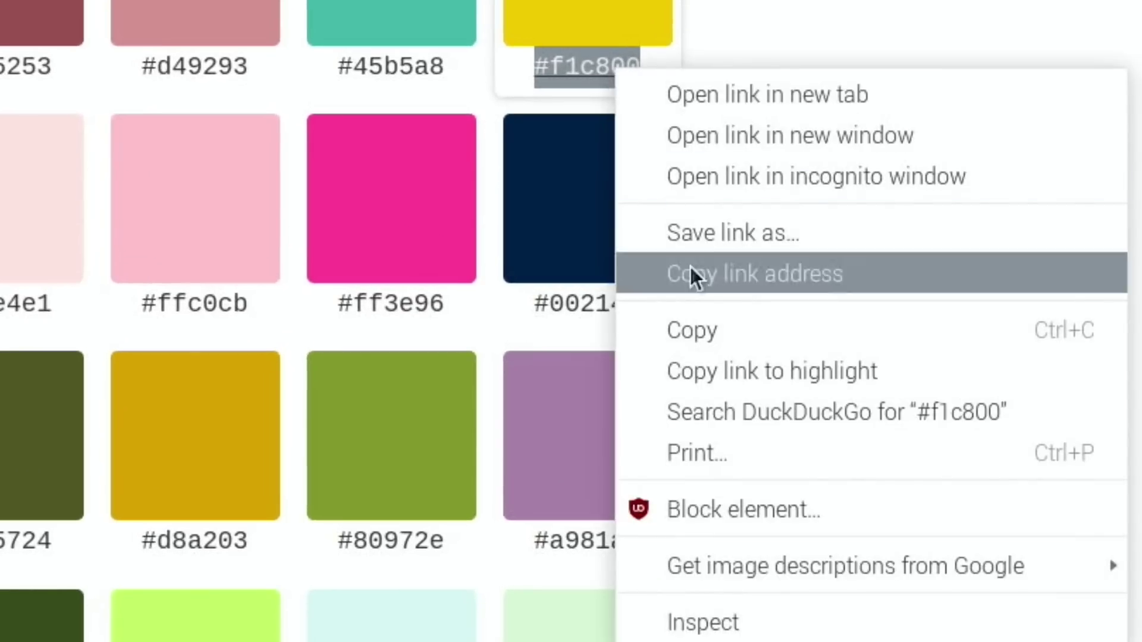
left_click(700, 330)
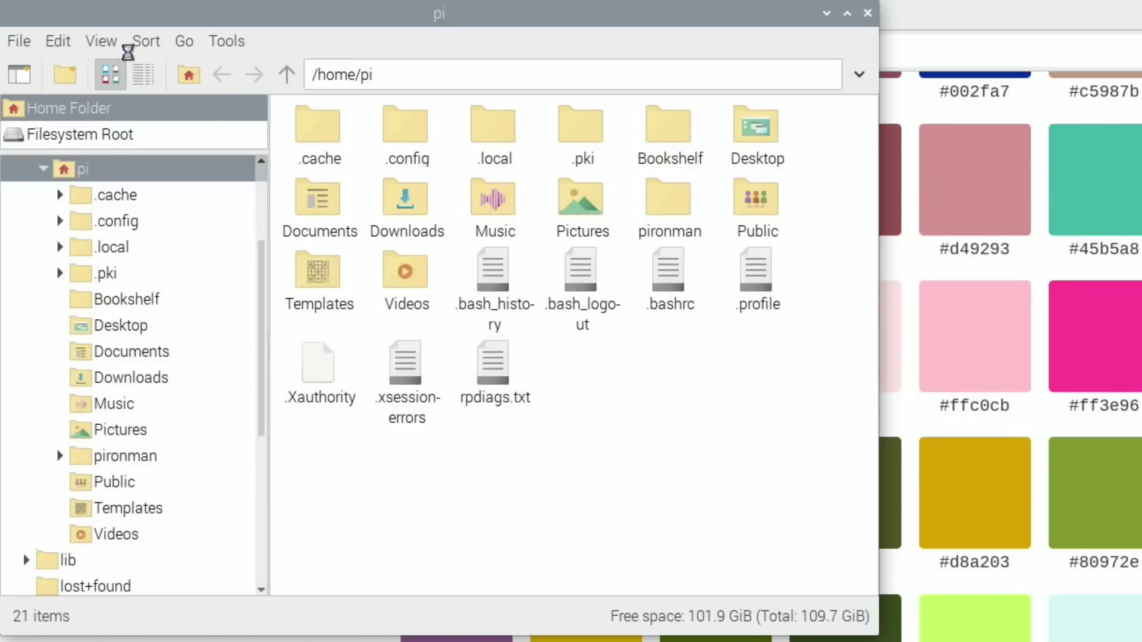
Show hidden files and go into /home/pi/.config/pironman to open config.txt.
left_click(97, 42)
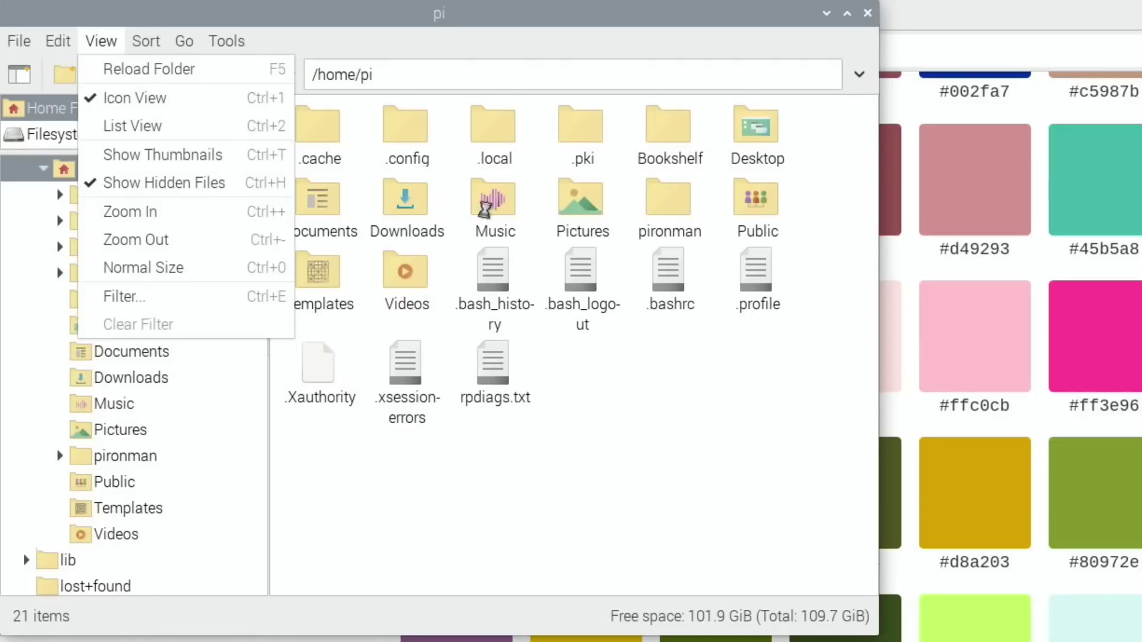
left_click(416, 140)
double_click(416, 139)
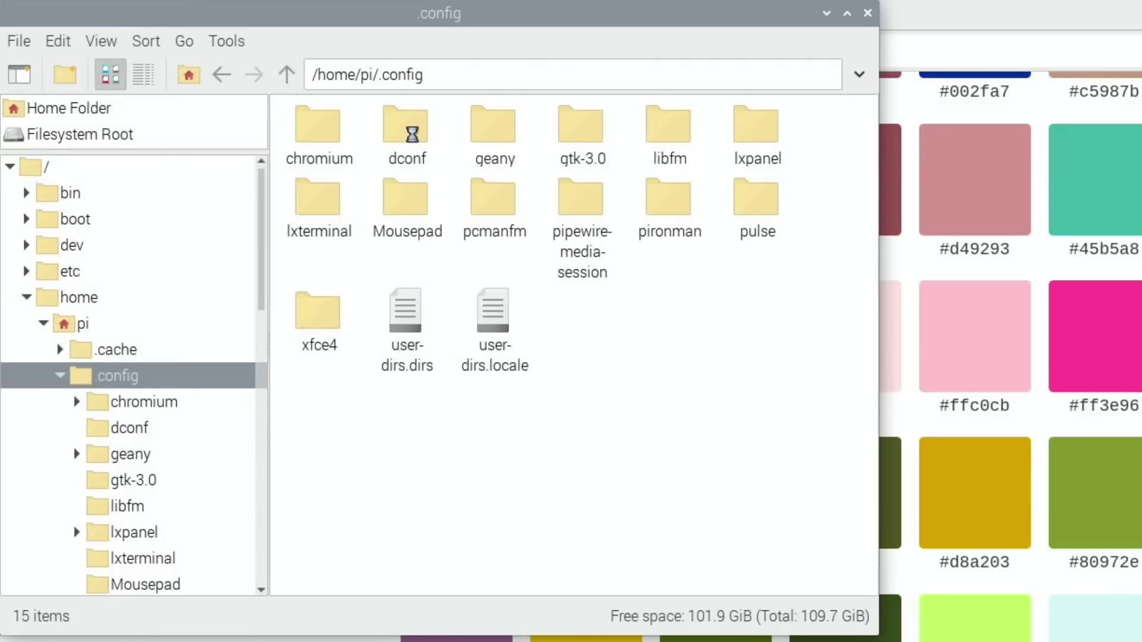
double_click(657, 202)
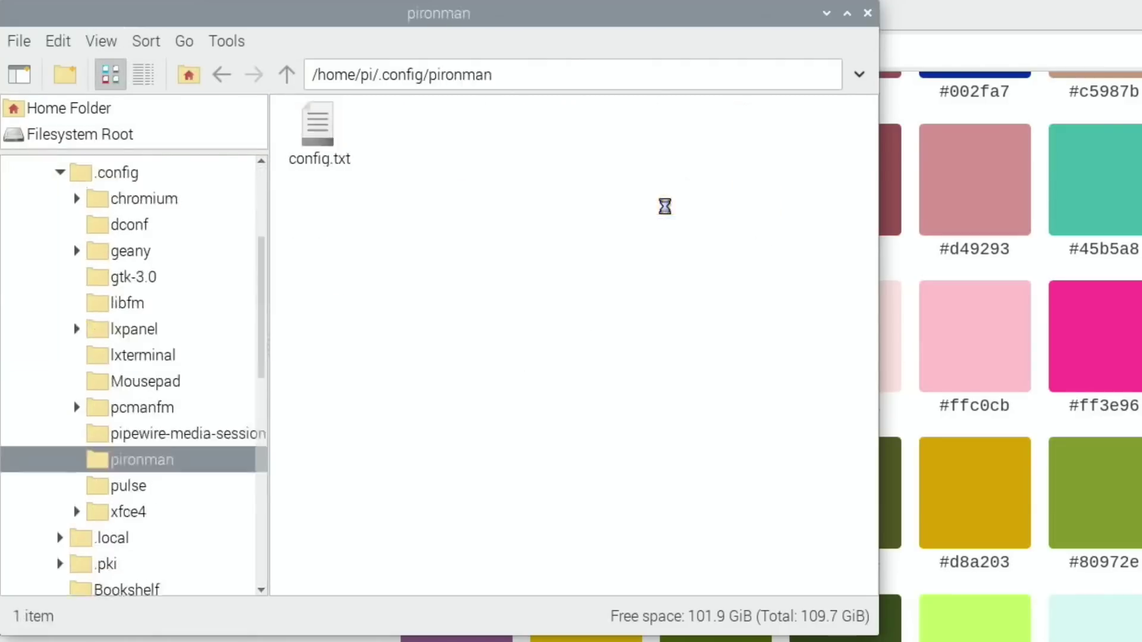
left_click(321, 129)
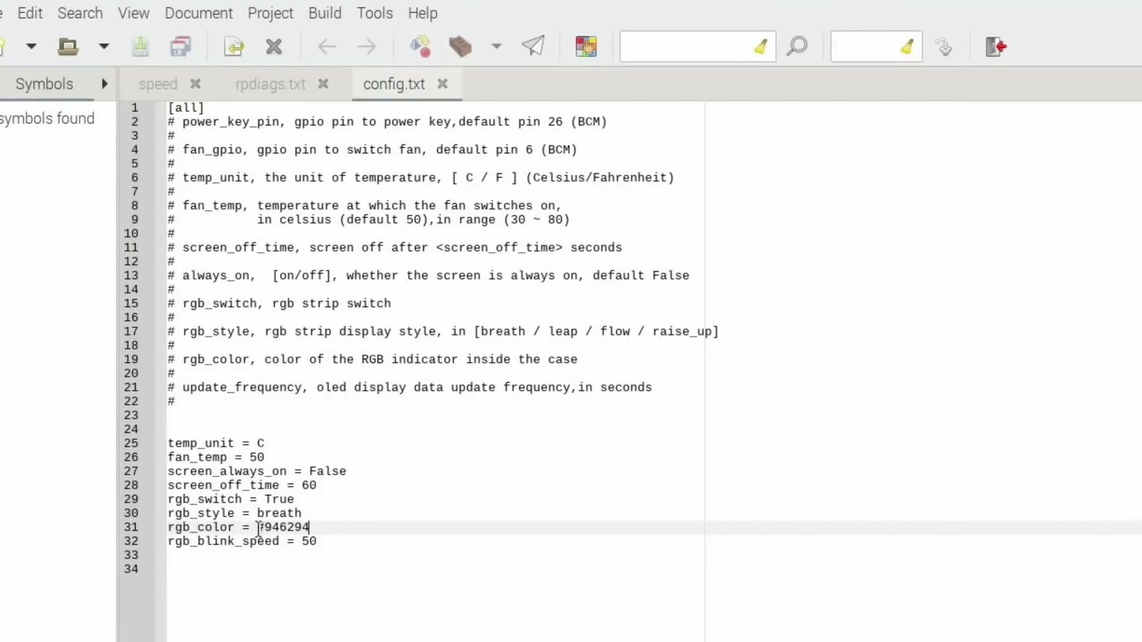
Replace the rgb_color value #946294 with #f1c800 in config.txt and save it.
left_click_drag(258, 527, 307, 527)
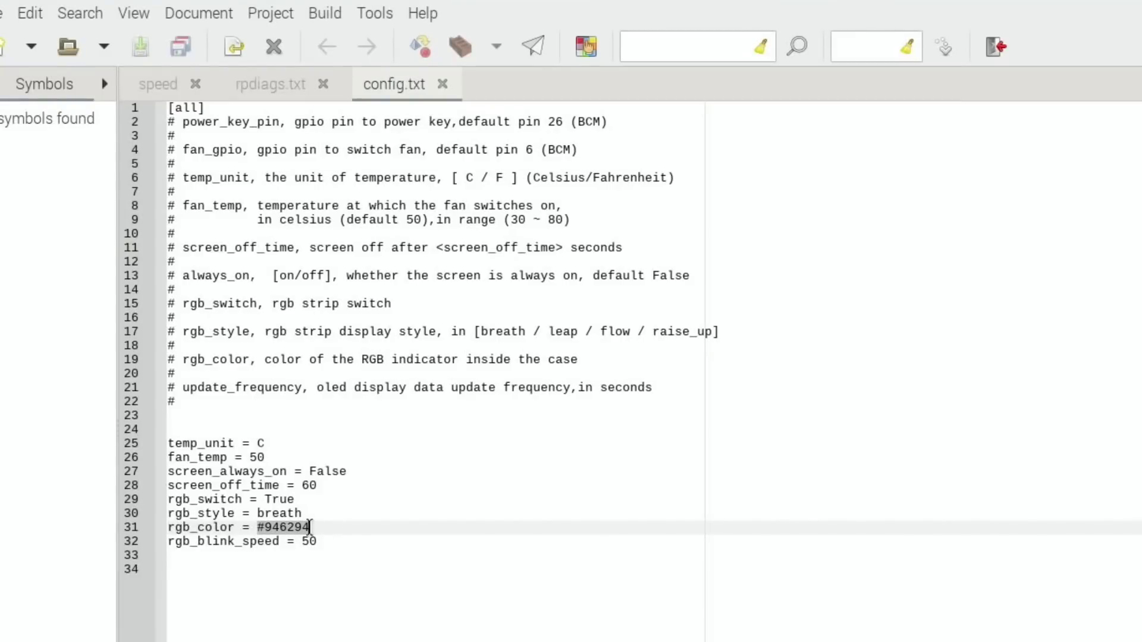
right_click(295, 534)
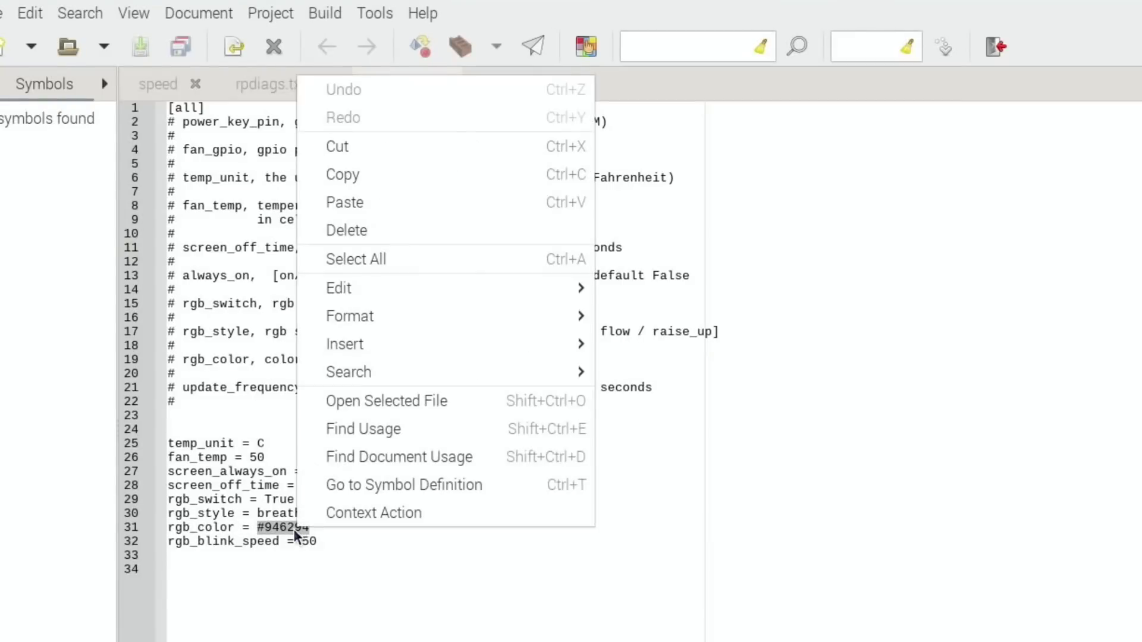
left_click(369, 205)
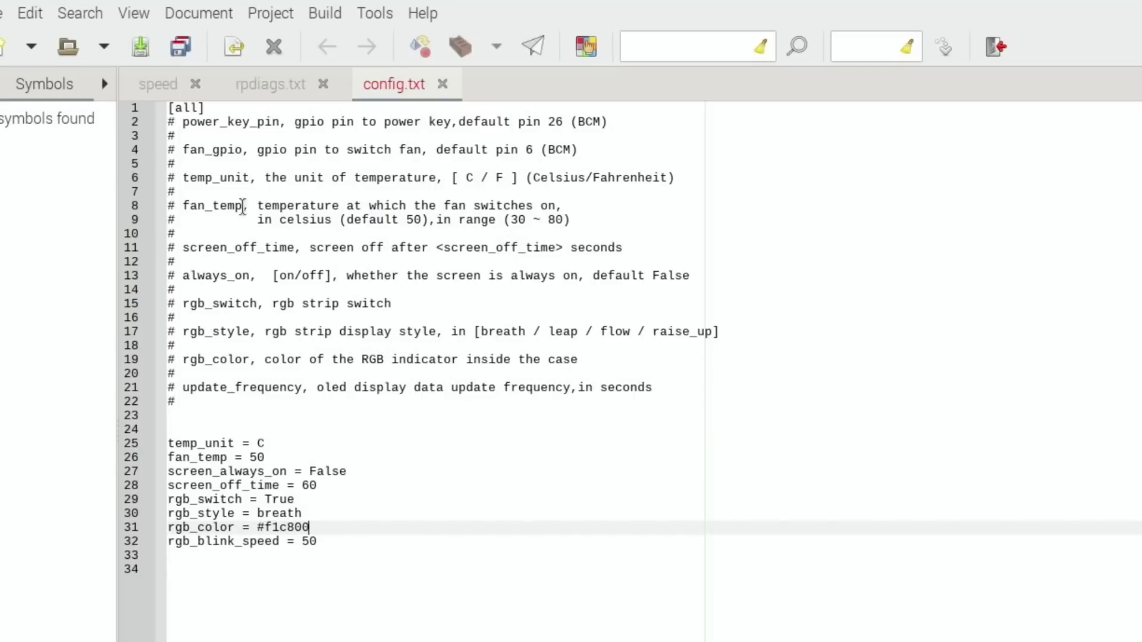
left_click(3, 14)
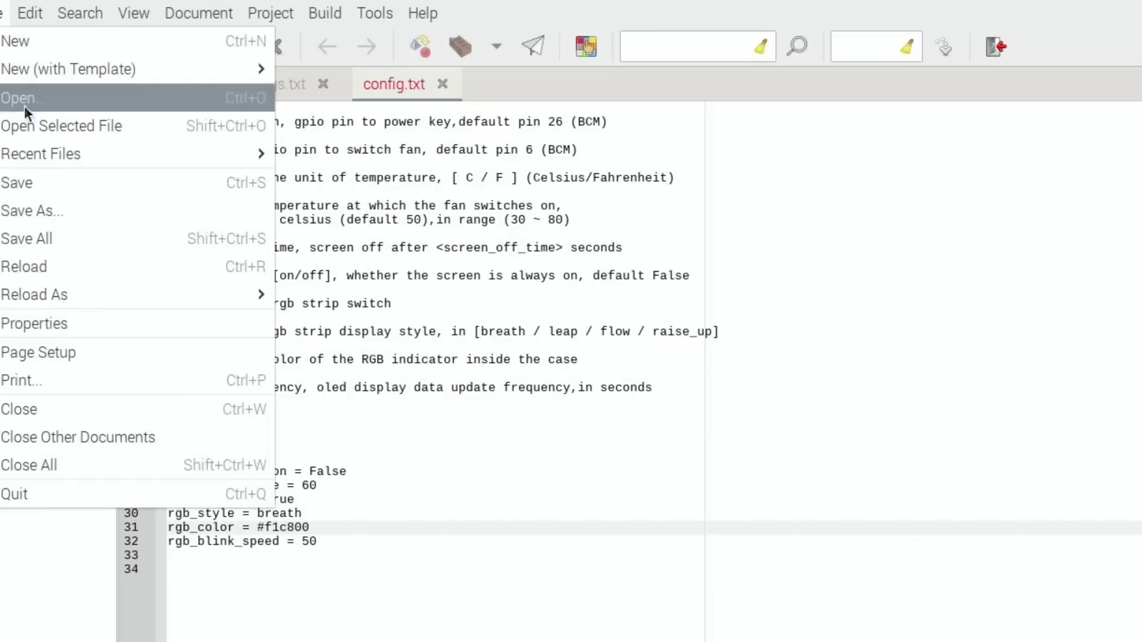
left_click(46, 194)
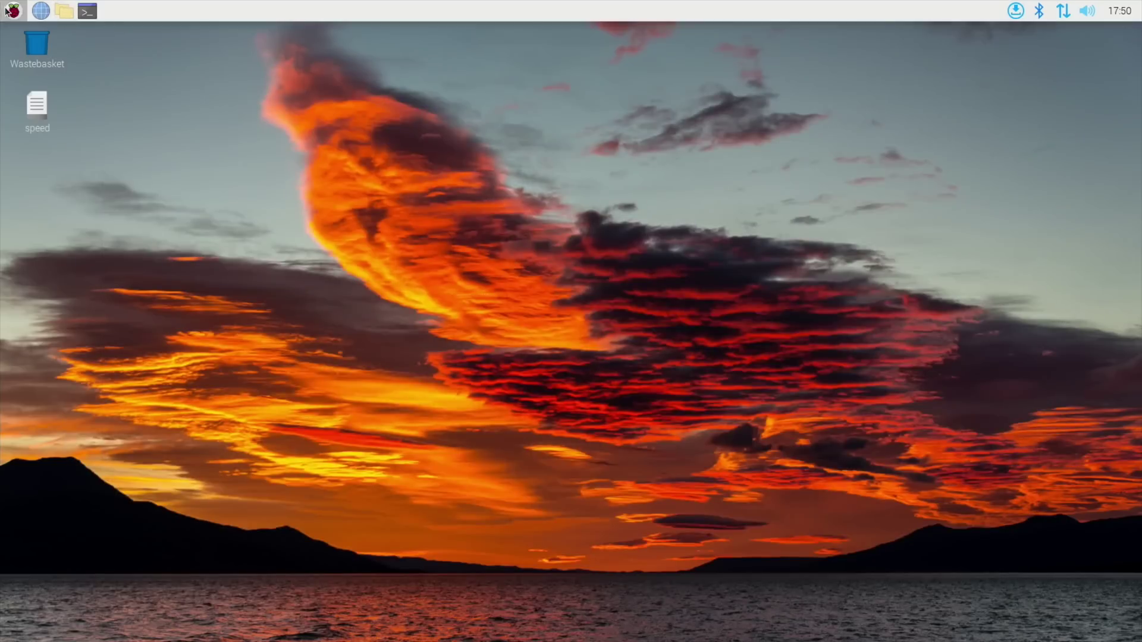
left_click(6, 11)
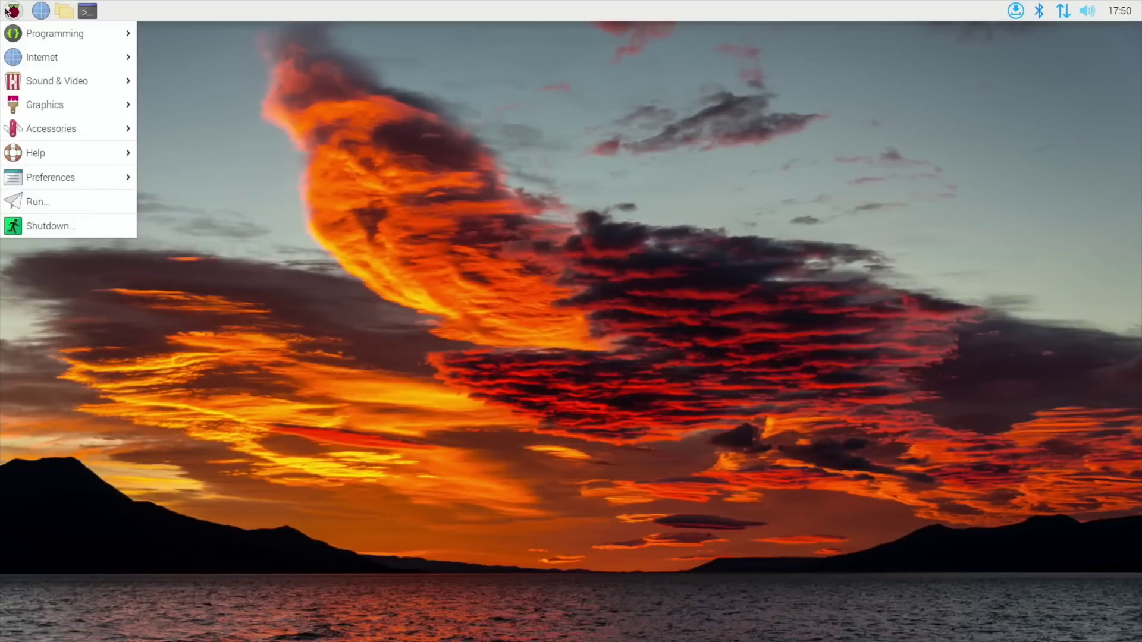